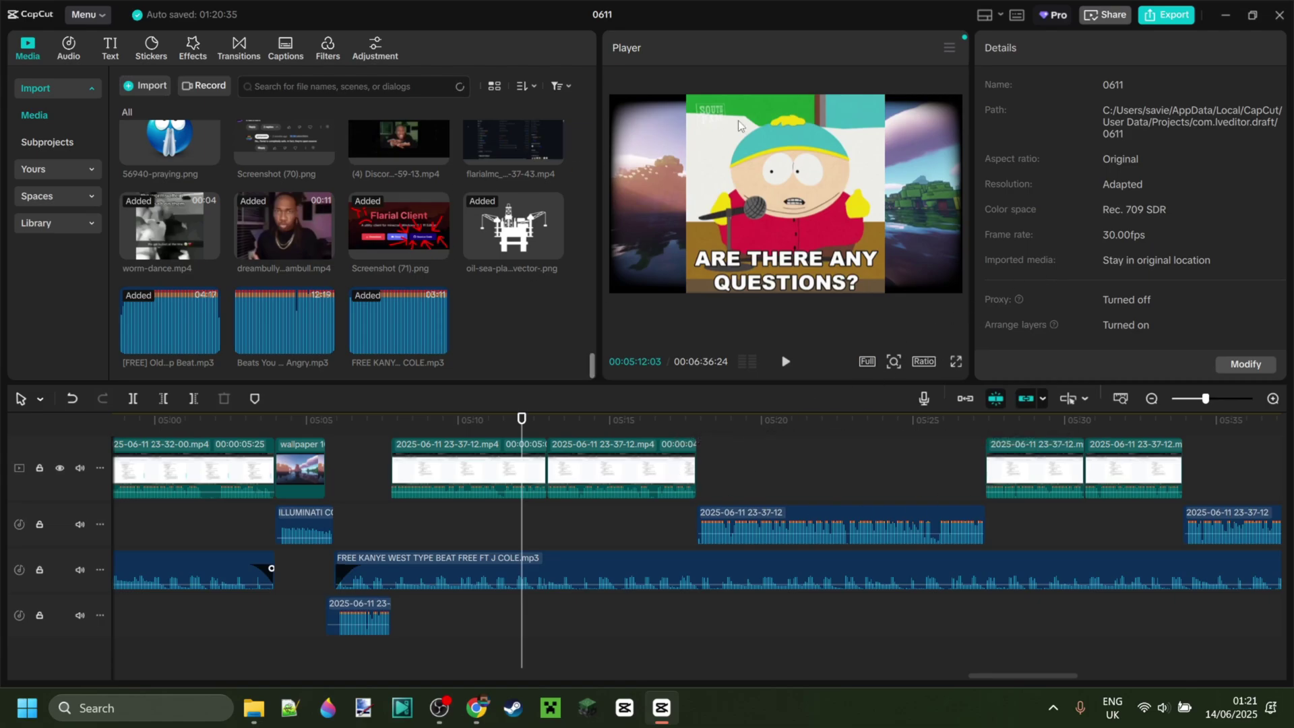
Review the Pro features that Export flags, then return to editing
{"action": "left_click", "coordinate": [1167, 20]}
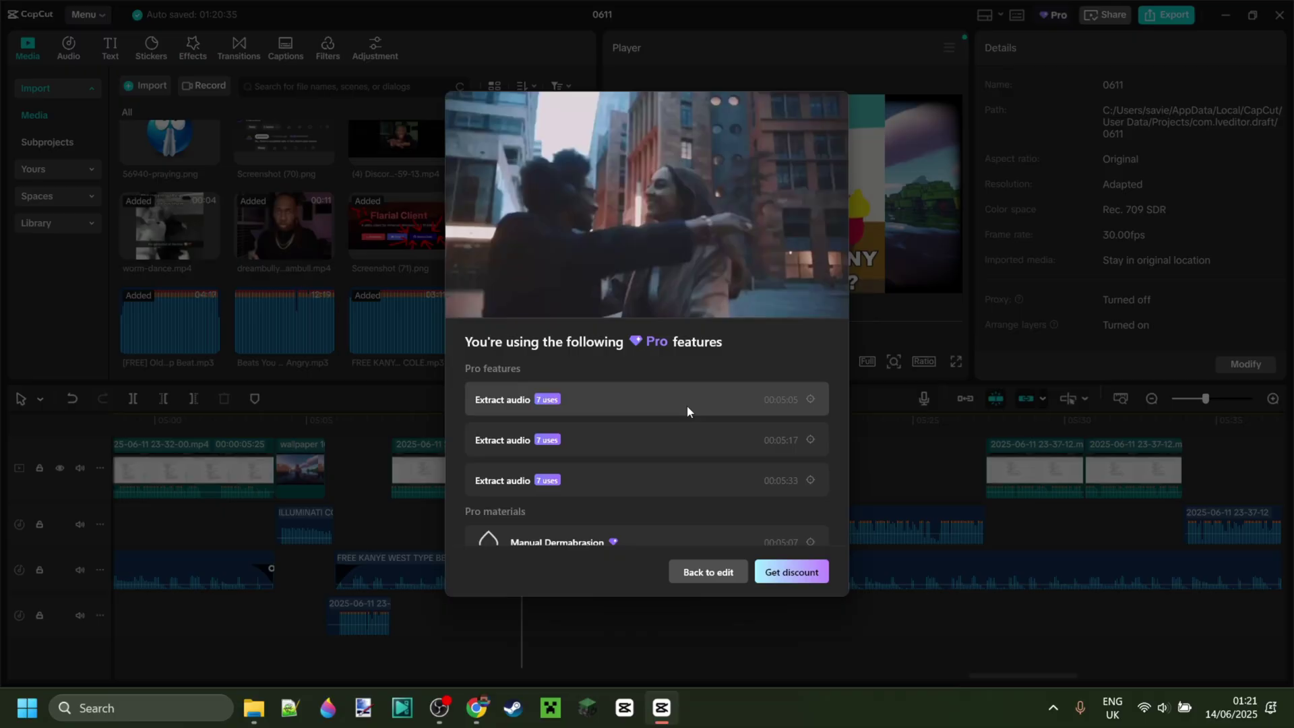
{"action": "scroll", "coordinate": [647, 471], "scroll_direction": "down", "scroll_amount": 5}
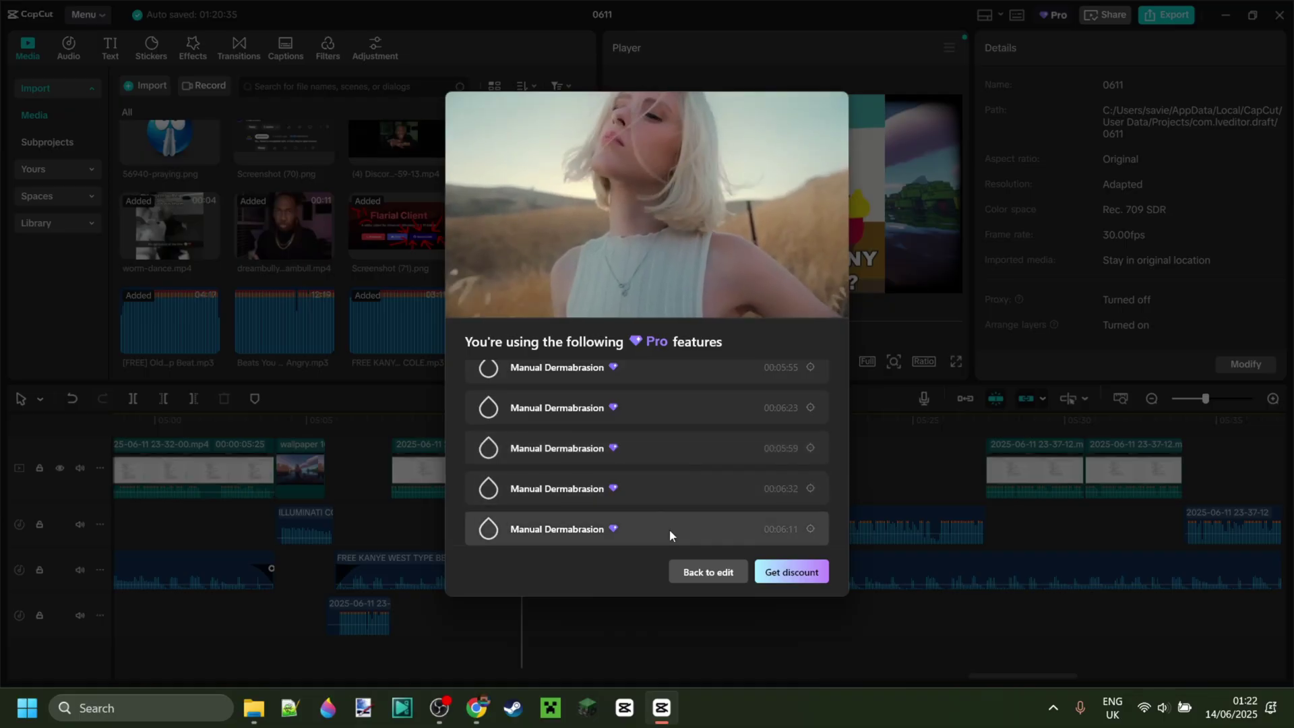
{"action": "scroll", "coordinate": [674, 527], "scroll_direction": "up", "scroll_amount": 2}
{"action": "scroll", "coordinate": [683, 498], "scroll_direction": "up", "scroll_amount": 5}
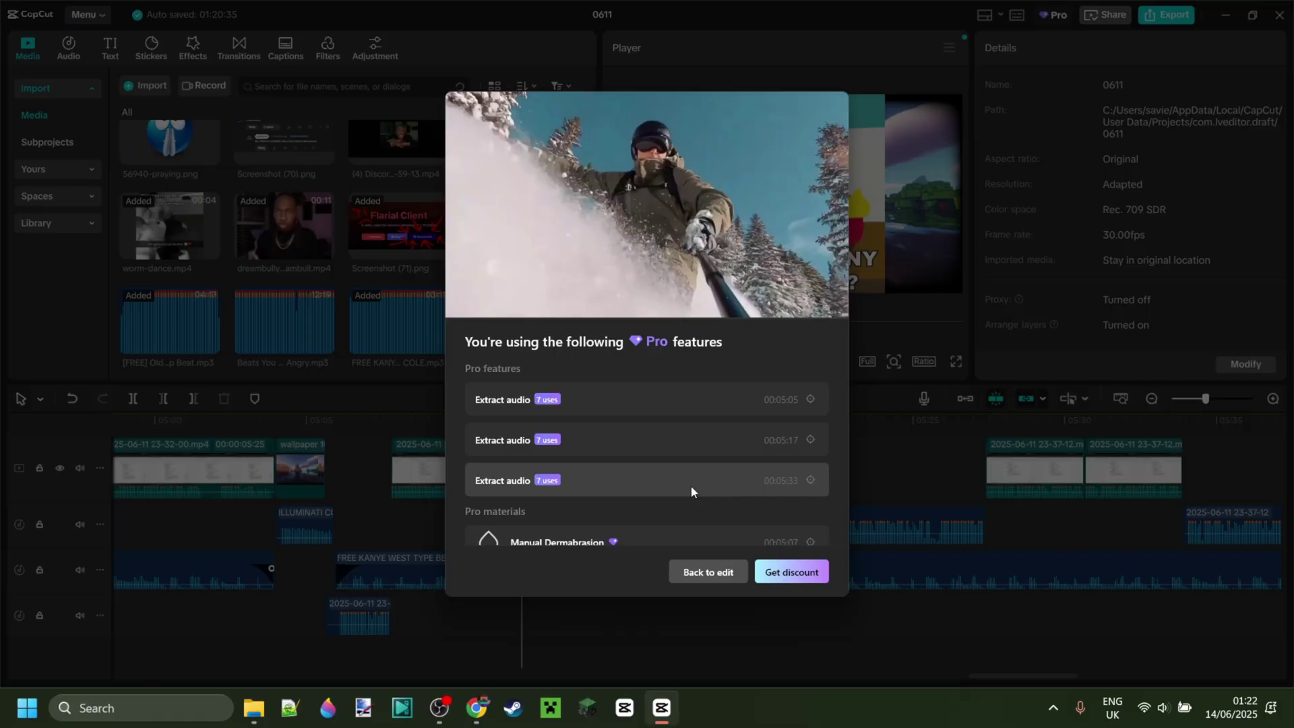
{"action": "left_click", "coordinate": [707, 570]}
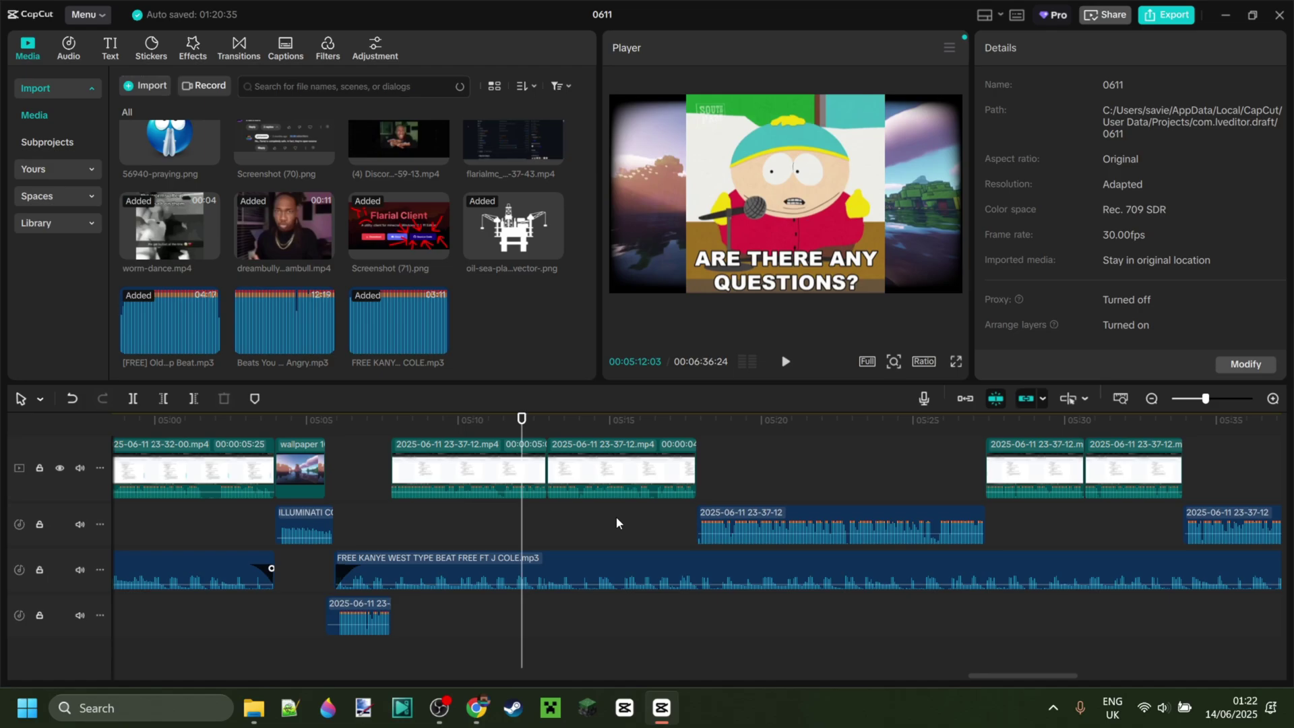
Reopen the export Pro features list and scroll down to the Pro materials entries
{"action": "left_click", "coordinate": [1163, 25]}
{"action": "scroll", "coordinate": [726, 423], "scroll_direction": "down", "scroll_amount": 2}
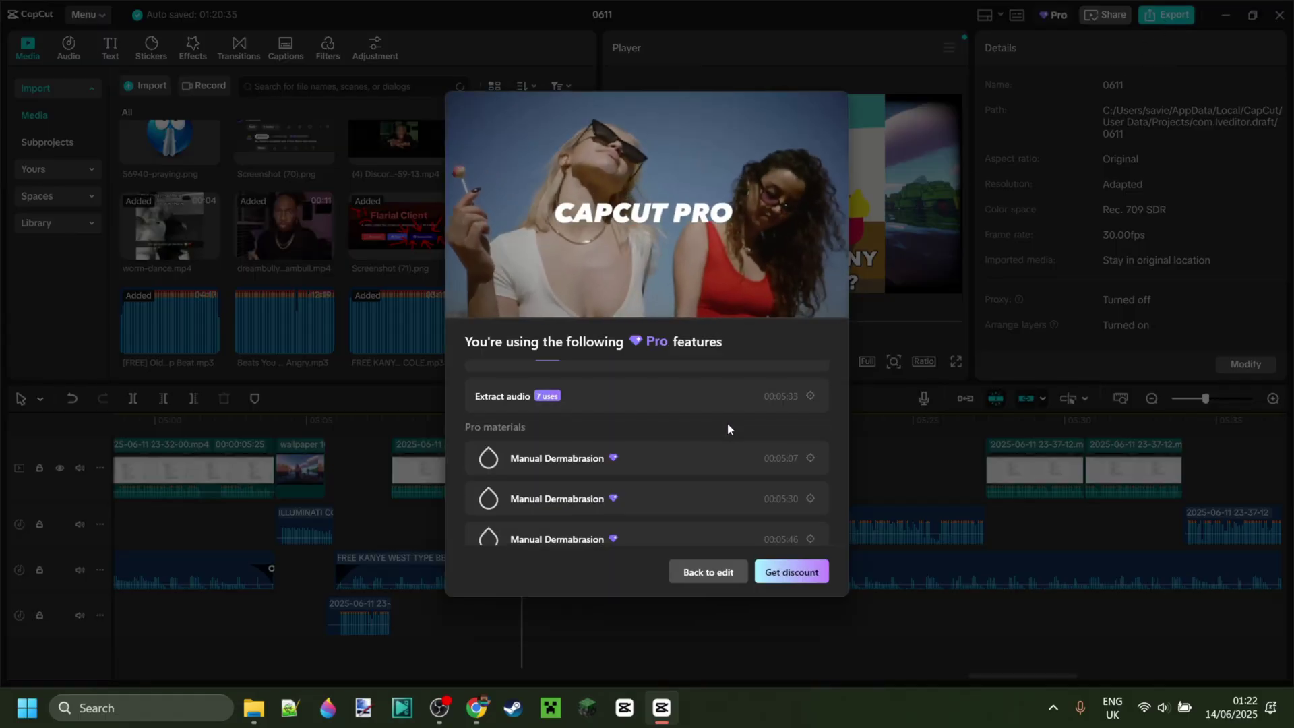
{"action": "left_click", "coordinate": [708, 571]}
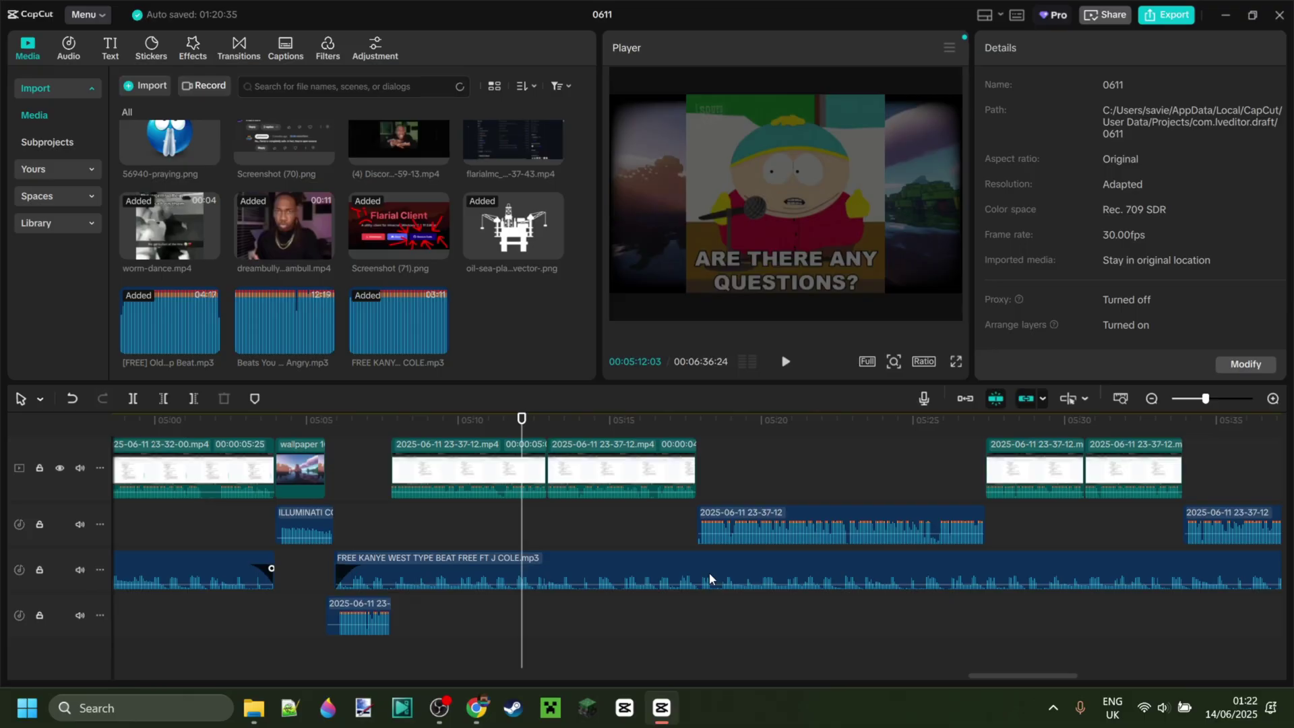
{"action": "left_click", "coordinate": [1163, 16]}
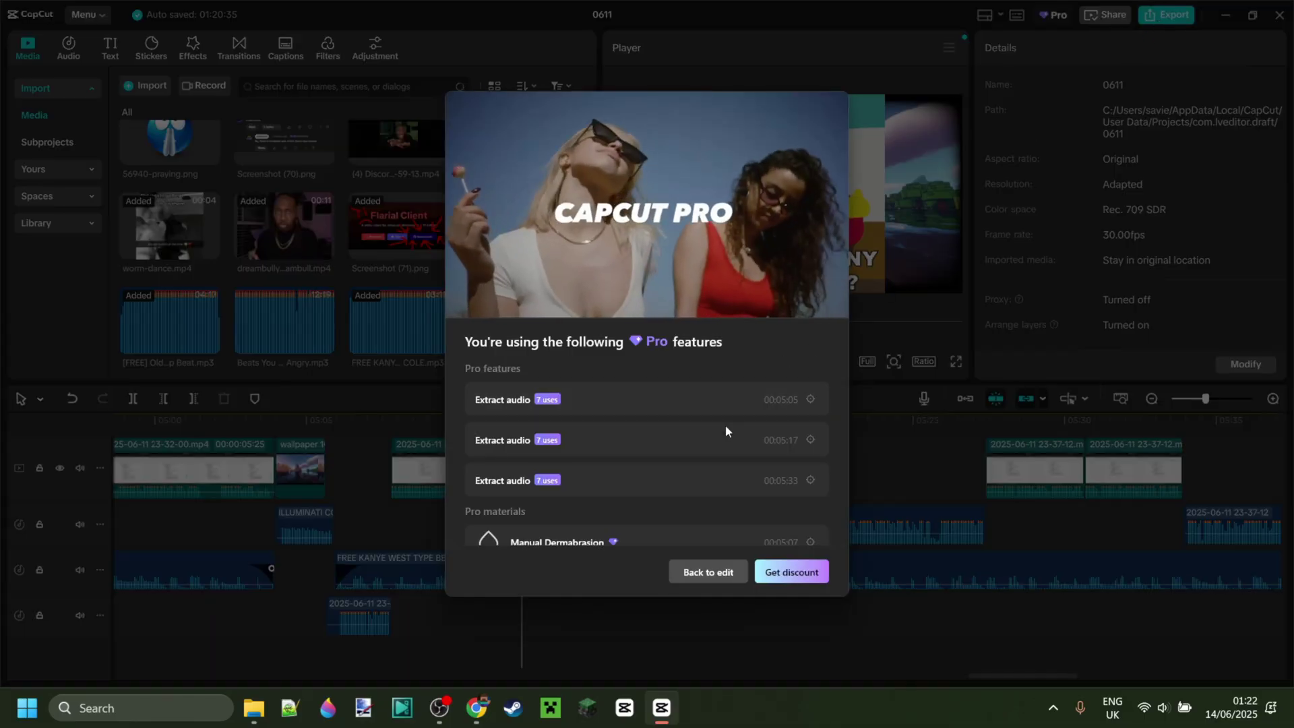
{"action": "scroll", "coordinate": [714, 472], "scroll_direction": "down", "scroll_amount": 2}
Select the 05:07 Manual Dermabrasion clip and browse its Retouch Manual and face slider sections
{"action": "left_click", "coordinate": [665, 466]}
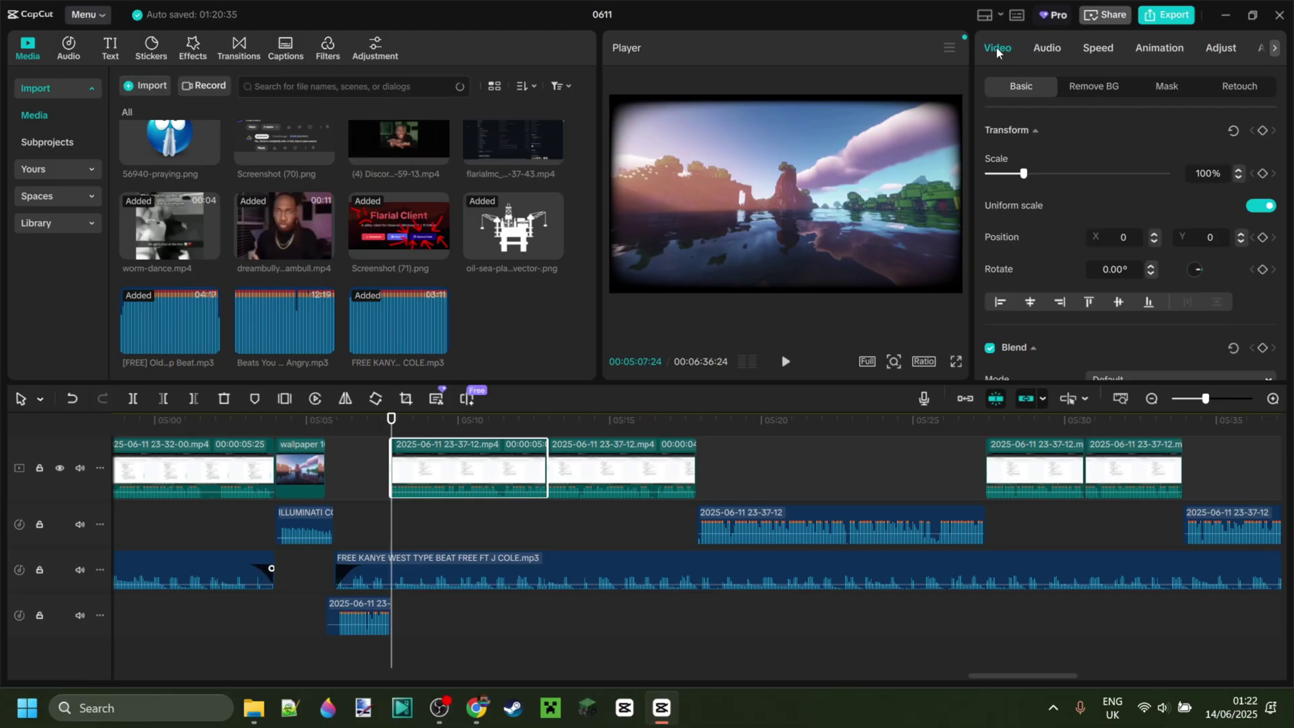
{"action": "left_click", "coordinate": [1237, 89]}
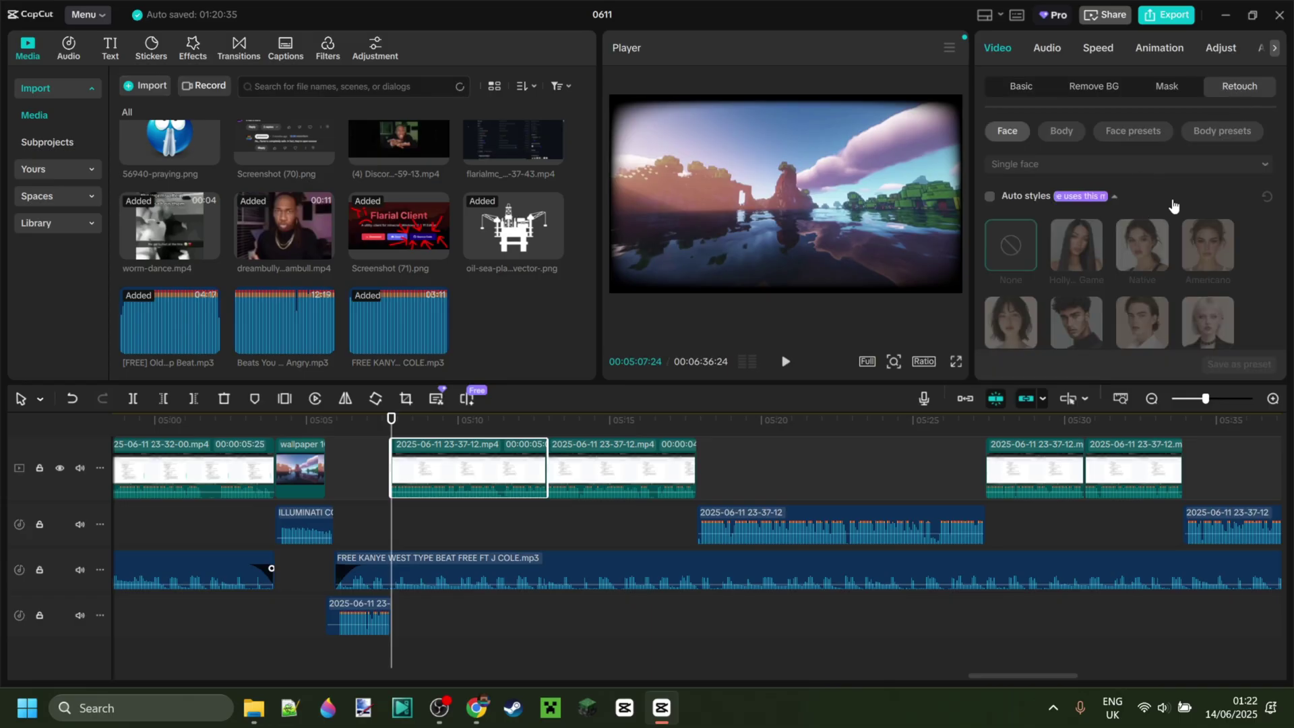
{"action": "scroll", "coordinate": [1172, 206], "scroll_direction": "down", "scroll_amount": 8}
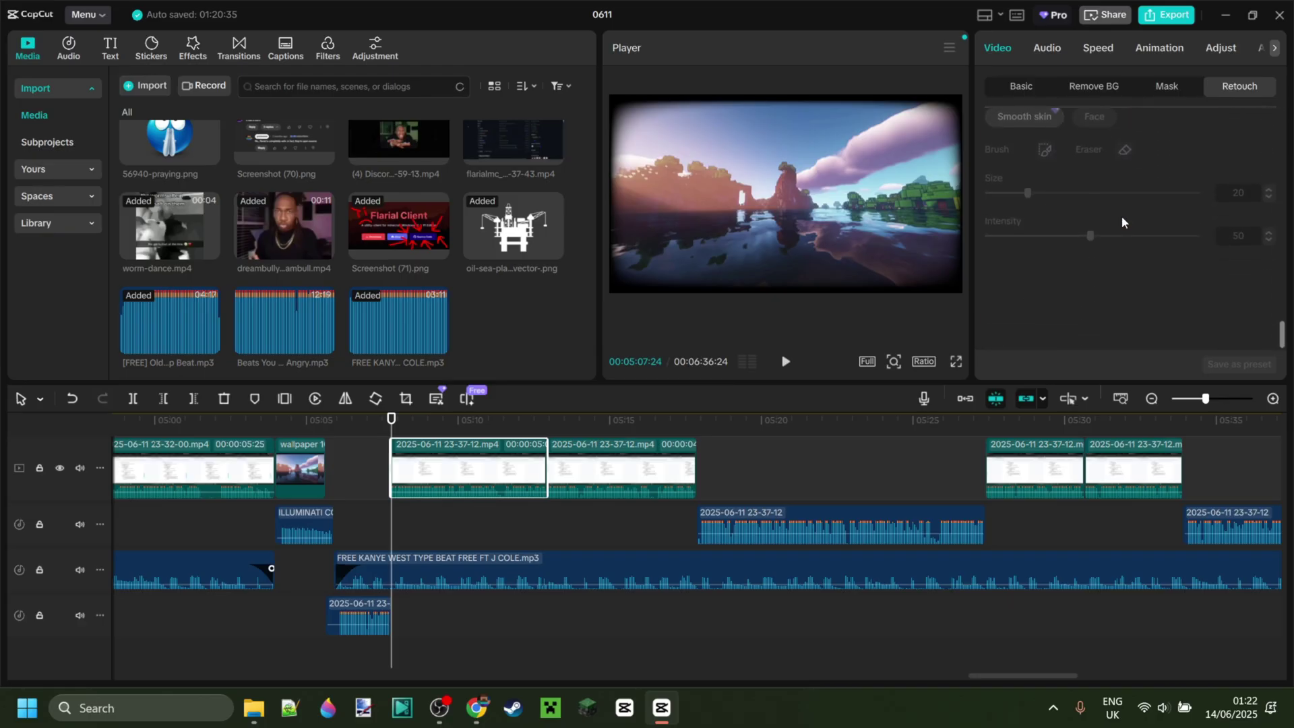
{"action": "scroll", "coordinate": [1121, 216], "scroll_direction": "up", "scroll_amount": 2}
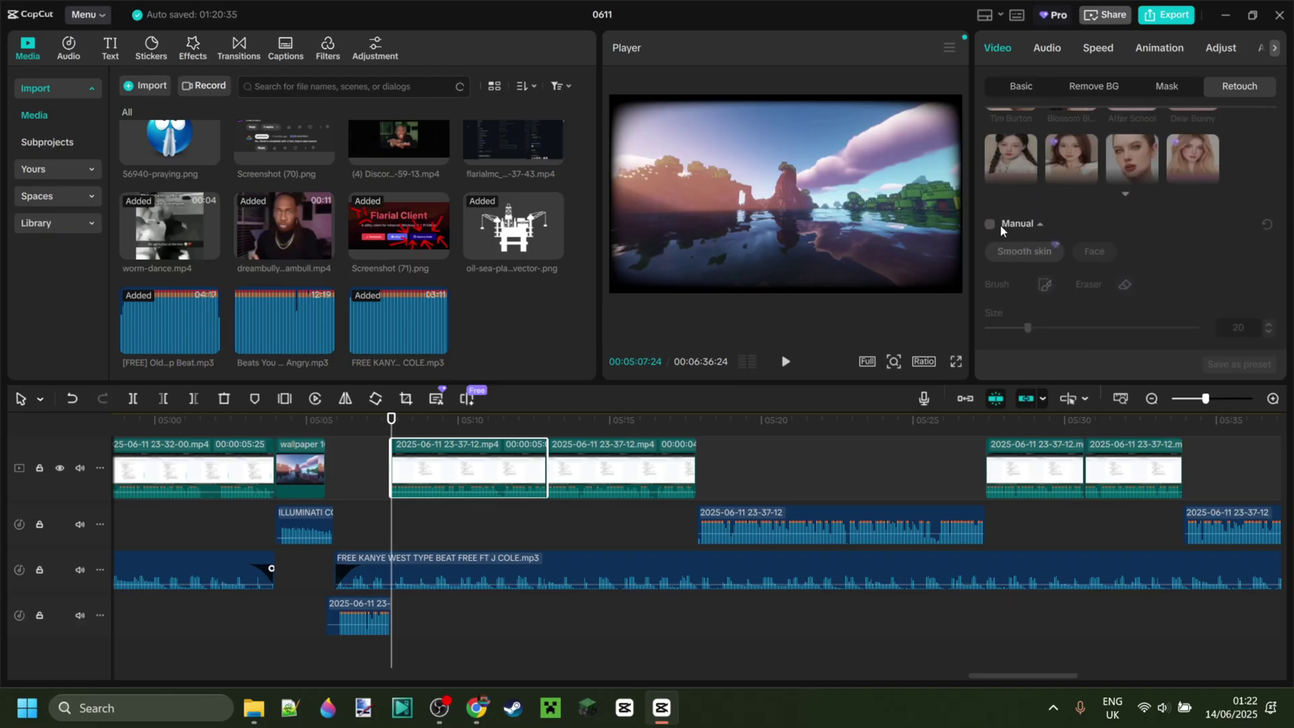
{"action": "scroll", "coordinate": [1092, 237], "scroll_direction": "up", "scroll_amount": 2}
{"action": "scroll", "coordinate": [1085, 233], "scroll_direction": "down", "scroll_amount": 5}
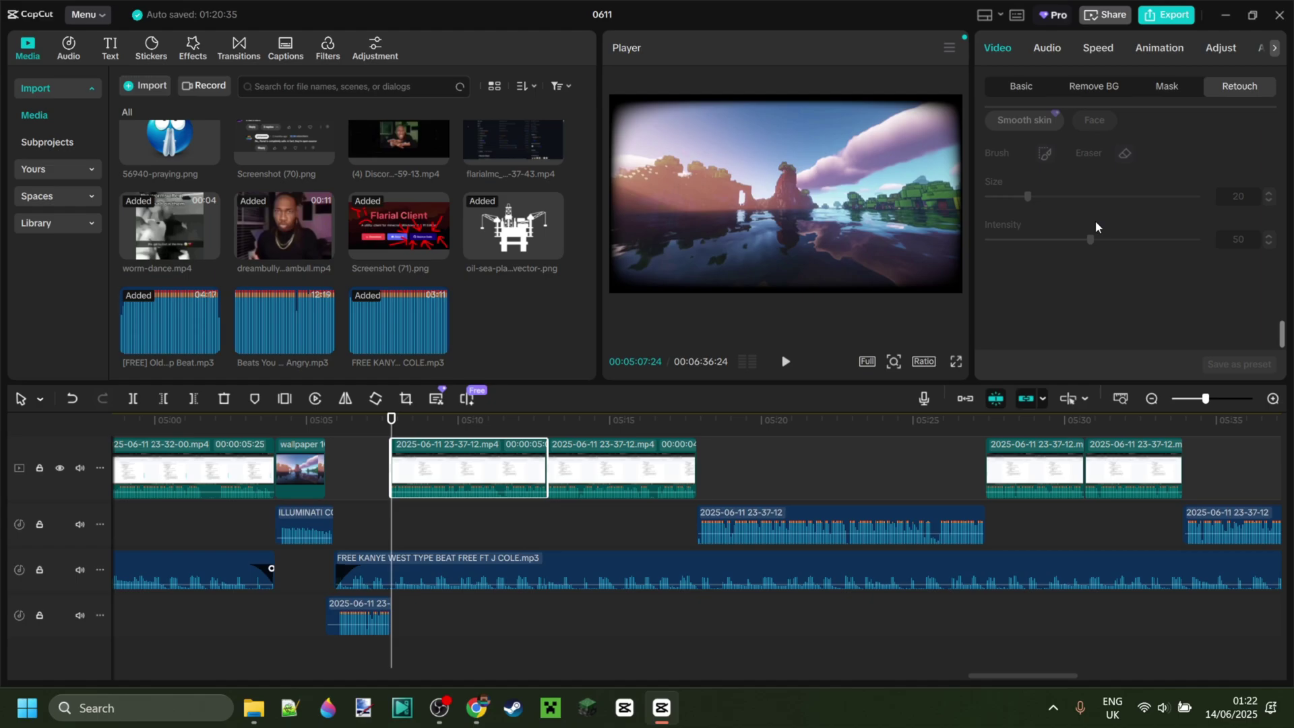
{"action": "scroll", "coordinate": [1097, 221], "scroll_direction": "up", "scroll_amount": 2}
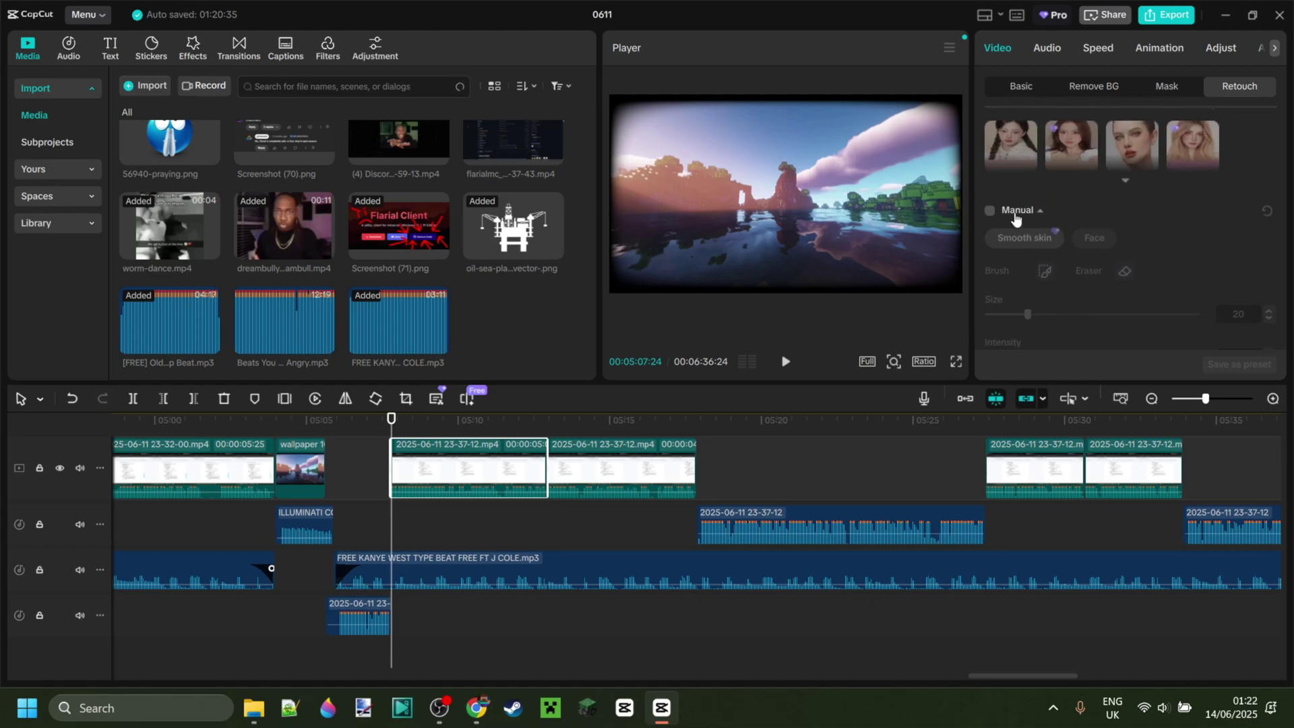
{"action": "scroll", "coordinate": [1024, 215], "scroll_direction": "down", "scroll_amount": 3}
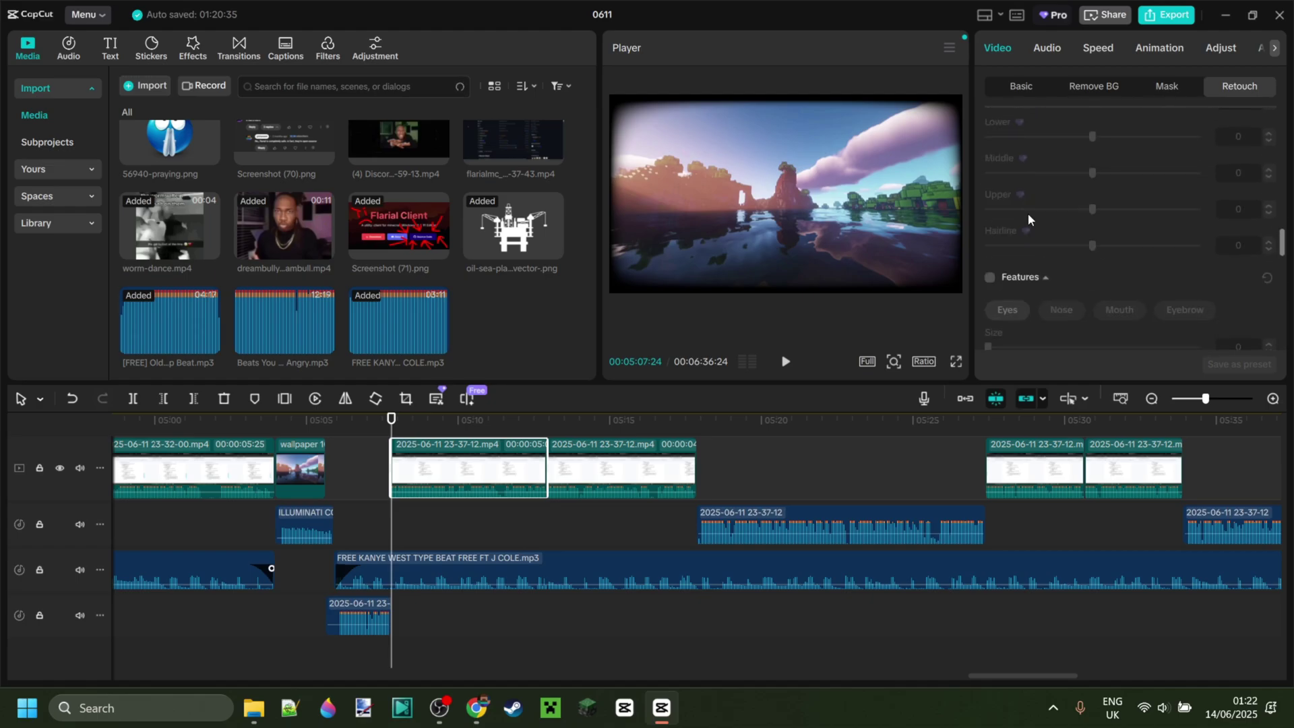
{"action": "scroll", "coordinate": [1028, 213], "scroll_direction": "up", "scroll_amount": 4}
Reset the clip's Auto styles, Skin and Face reshaping retouch settings
{"action": "left_click", "coordinate": [990, 197]}
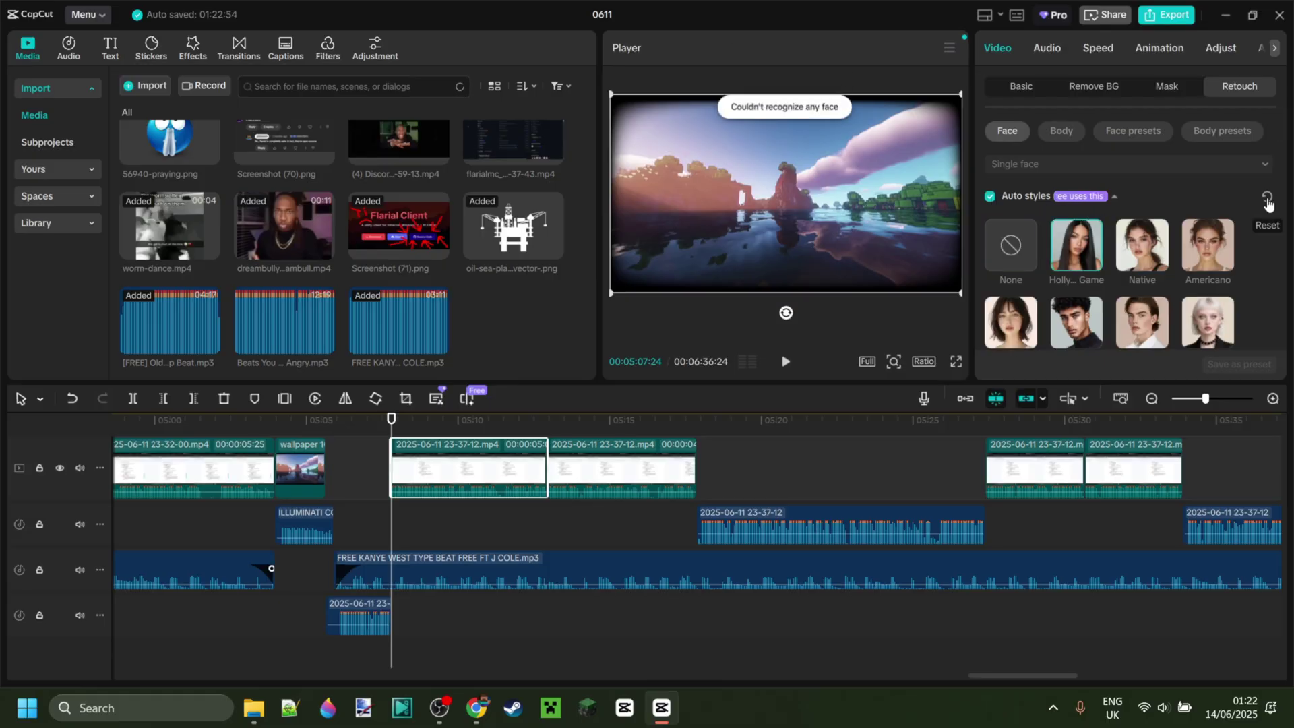
{"action": "scroll", "coordinate": [1139, 201], "scroll_direction": "down", "scroll_amount": 3}
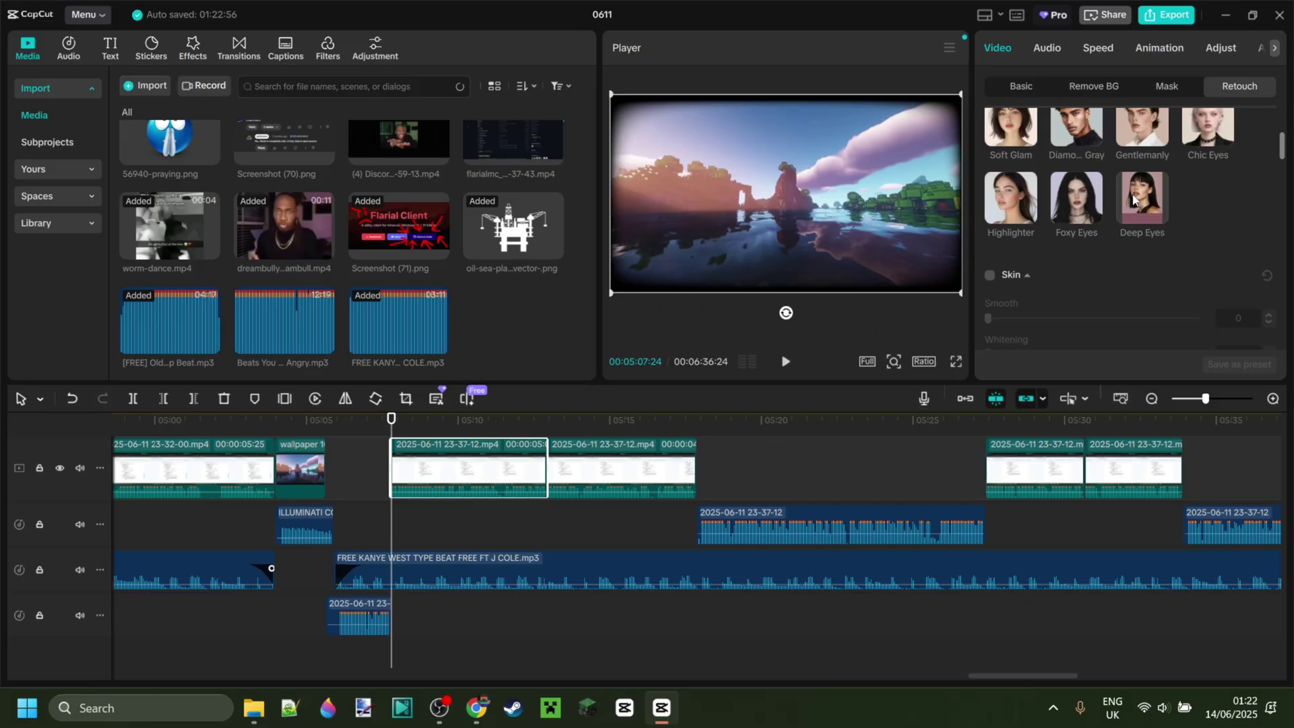
{"action": "left_click", "coordinate": [990, 264]}
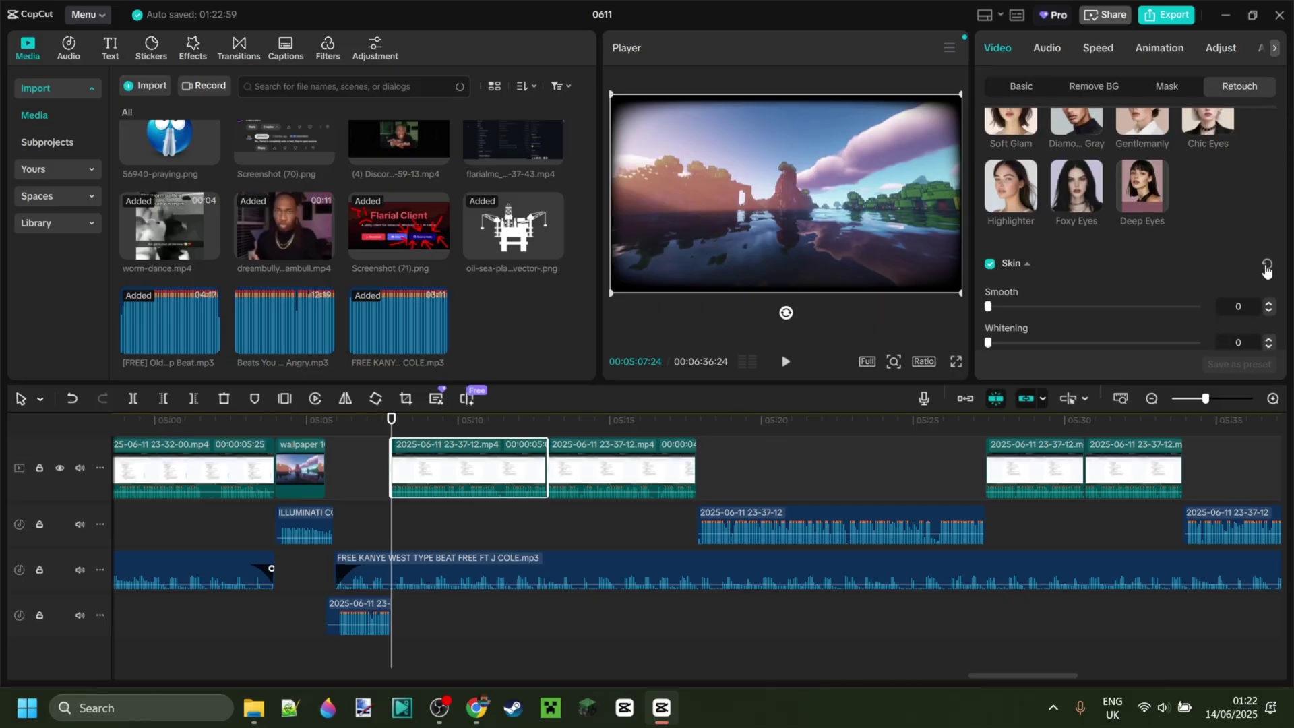
{"action": "scroll", "coordinate": [1136, 234], "scroll_direction": "down", "scroll_amount": 5}
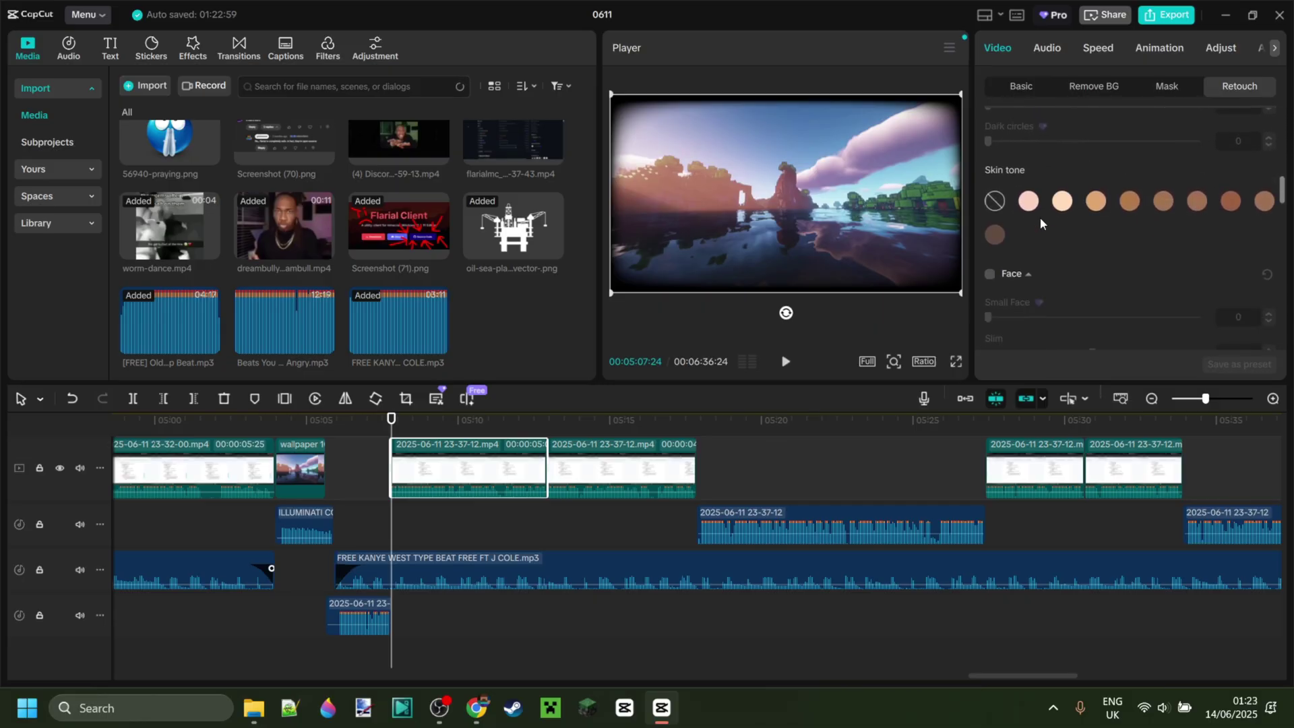
{"action": "left_click", "coordinate": [990, 254]}
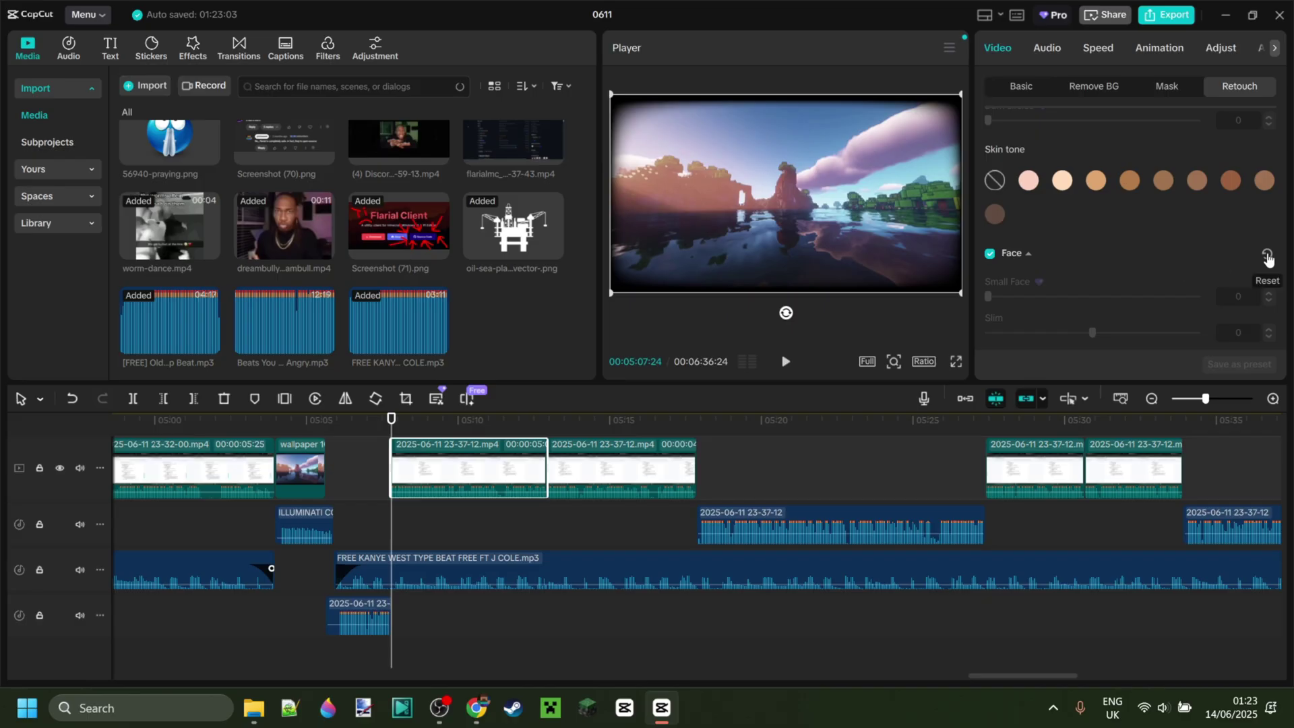
{"action": "scroll", "coordinate": [1106, 229], "scroll_direction": "down", "scroll_amount": 5}
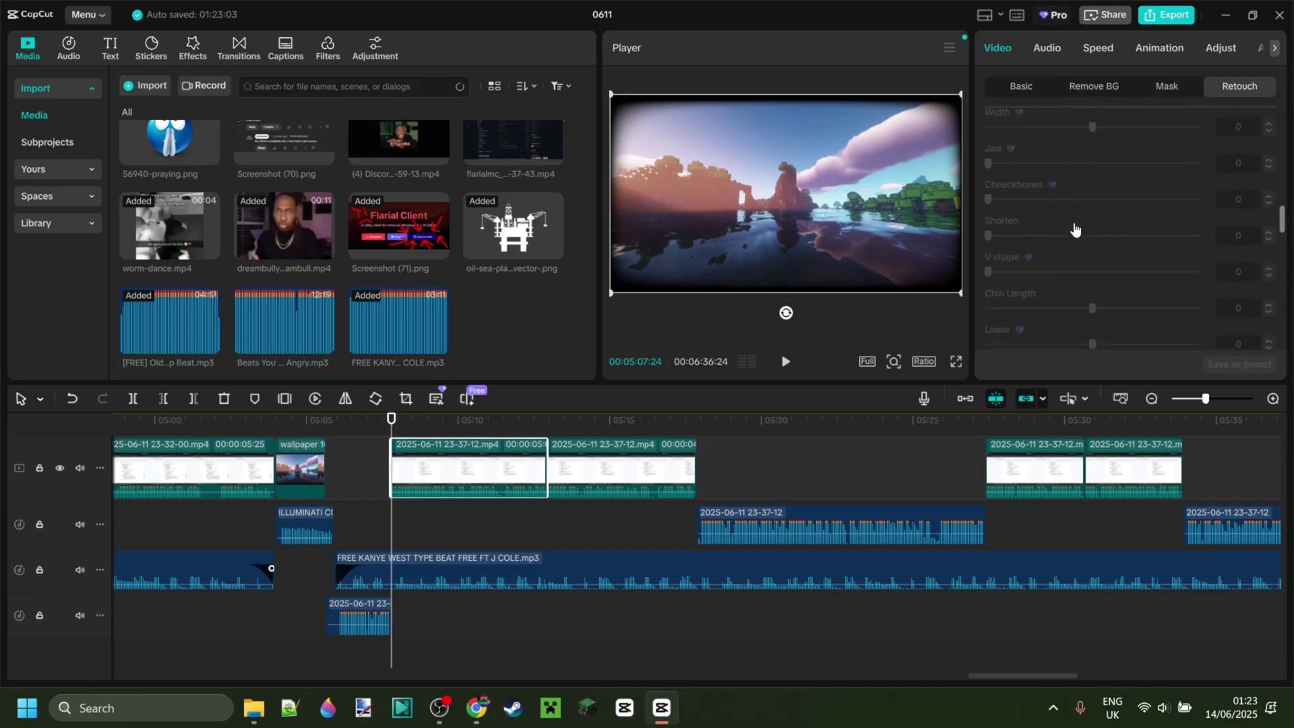
{"action": "scroll", "coordinate": [1072, 223], "scroll_direction": "down", "scroll_amount": 3}
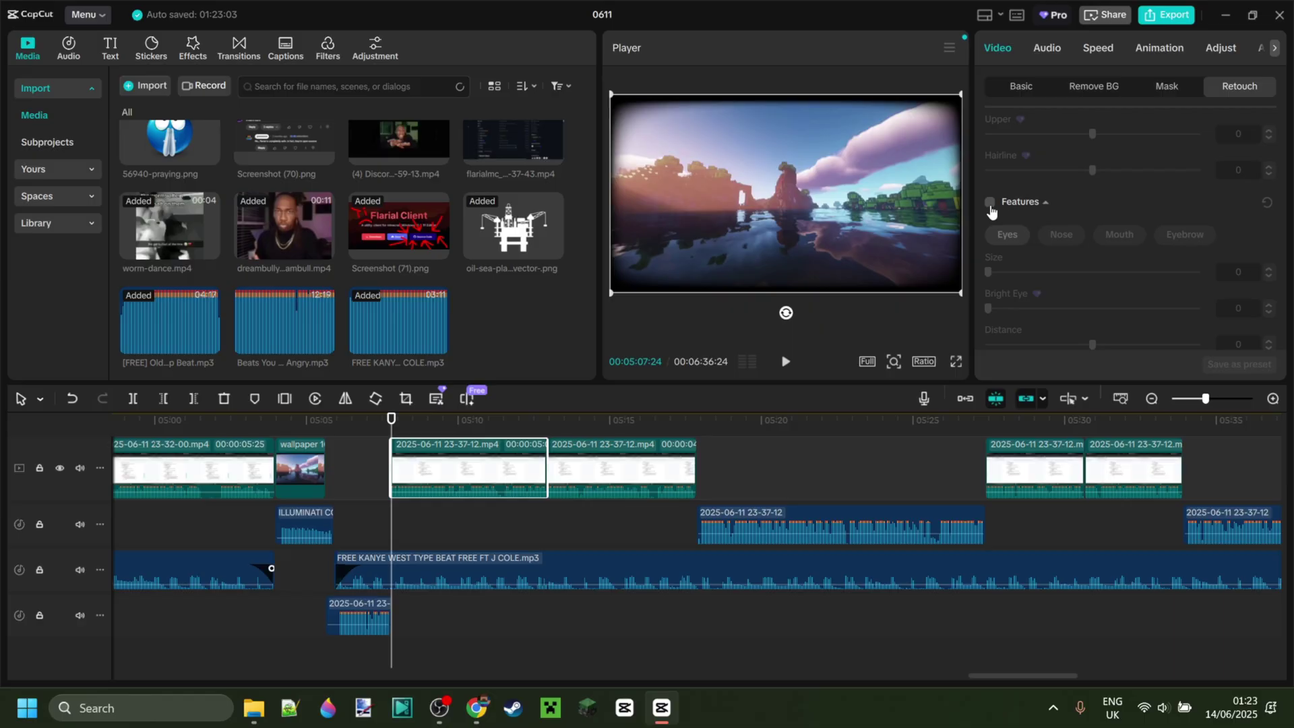
Tick the Features and Makeup retouch checkboxes
{"action": "left_click", "coordinate": [989, 202]}
{"action": "scroll", "coordinate": [1145, 222], "scroll_direction": "down", "scroll_amount": 2}
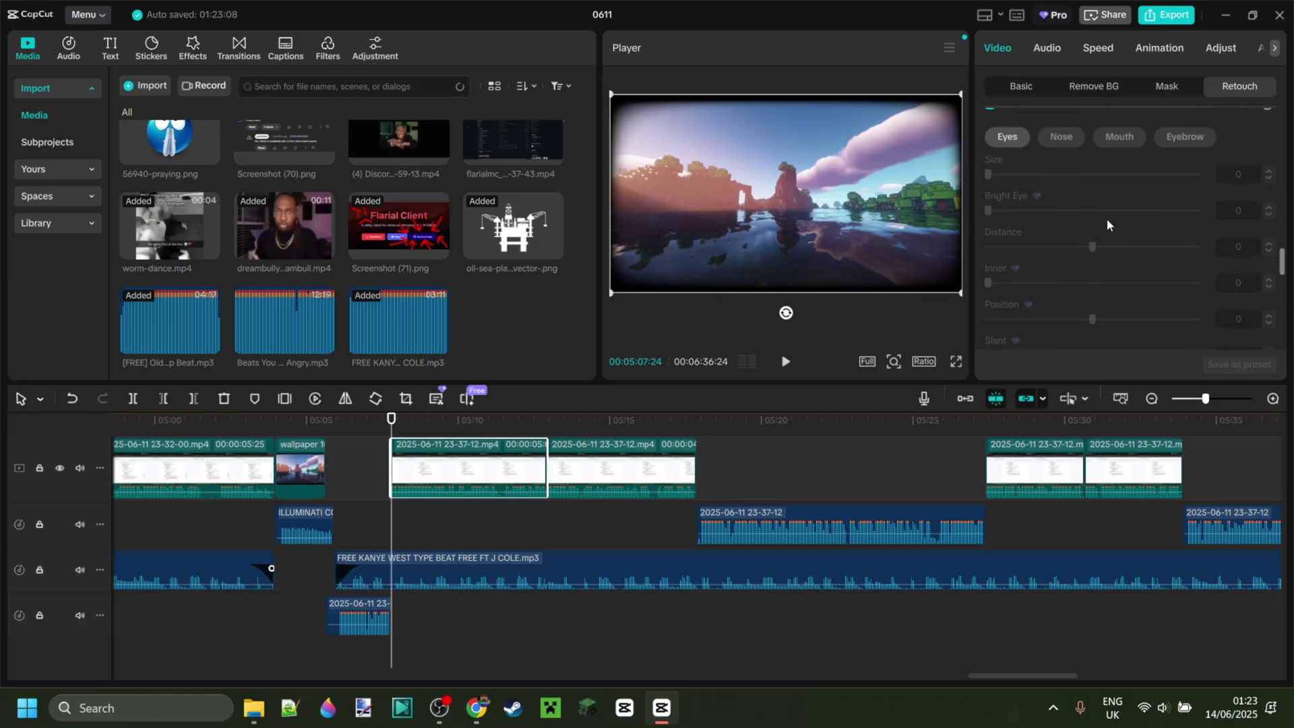
{"action": "scroll", "coordinate": [1078, 223], "scroll_direction": "down", "scroll_amount": 2}
{"action": "left_click", "coordinate": [990, 223]}
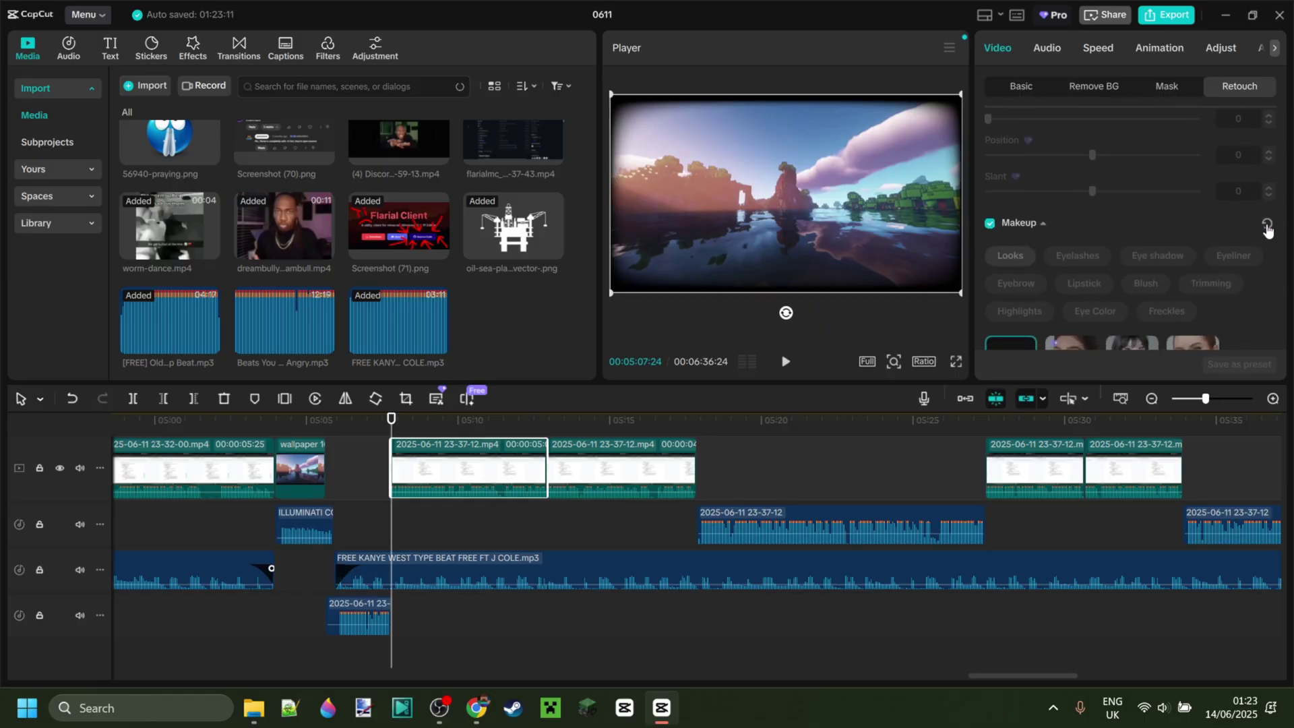
{"action": "scroll", "coordinate": [1121, 220], "scroll_direction": "down", "scroll_amount": 4}
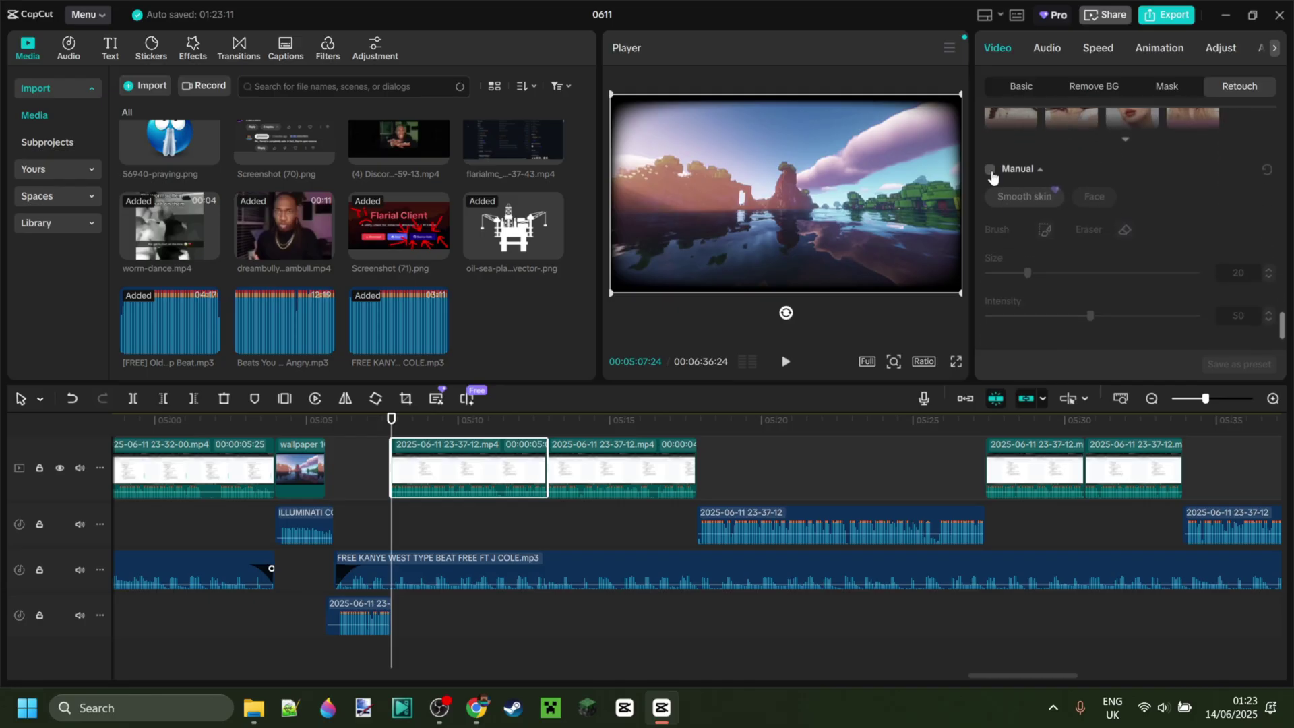
Tick and then untick Manual smooth-skin retouch, and return to the top of Retouch
{"action": "left_click", "coordinate": [990, 170]}
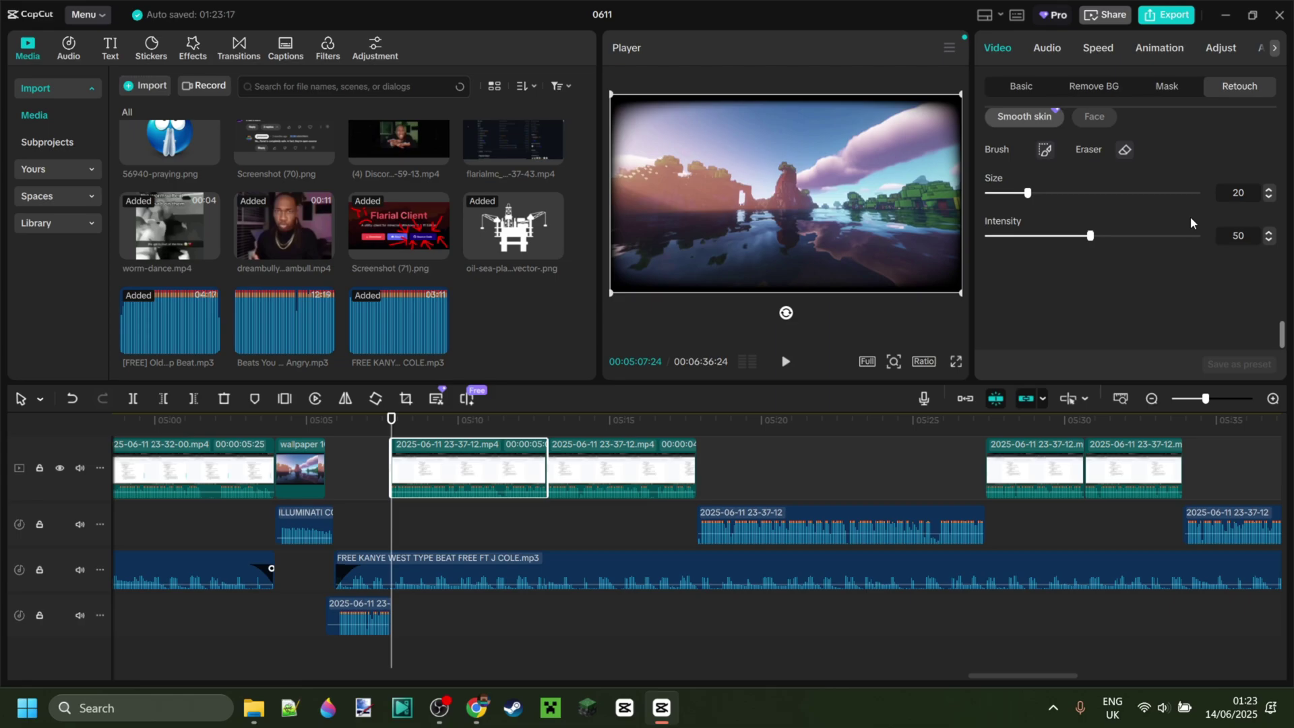
{"action": "scroll", "coordinate": [1156, 229], "scroll_direction": "up", "scroll_amount": 2}
{"action": "left_click", "coordinate": [987, 246]}
{"action": "scroll", "coordinate": [988, 242], "scroll_direction": "up", "scroll_amount": 5}
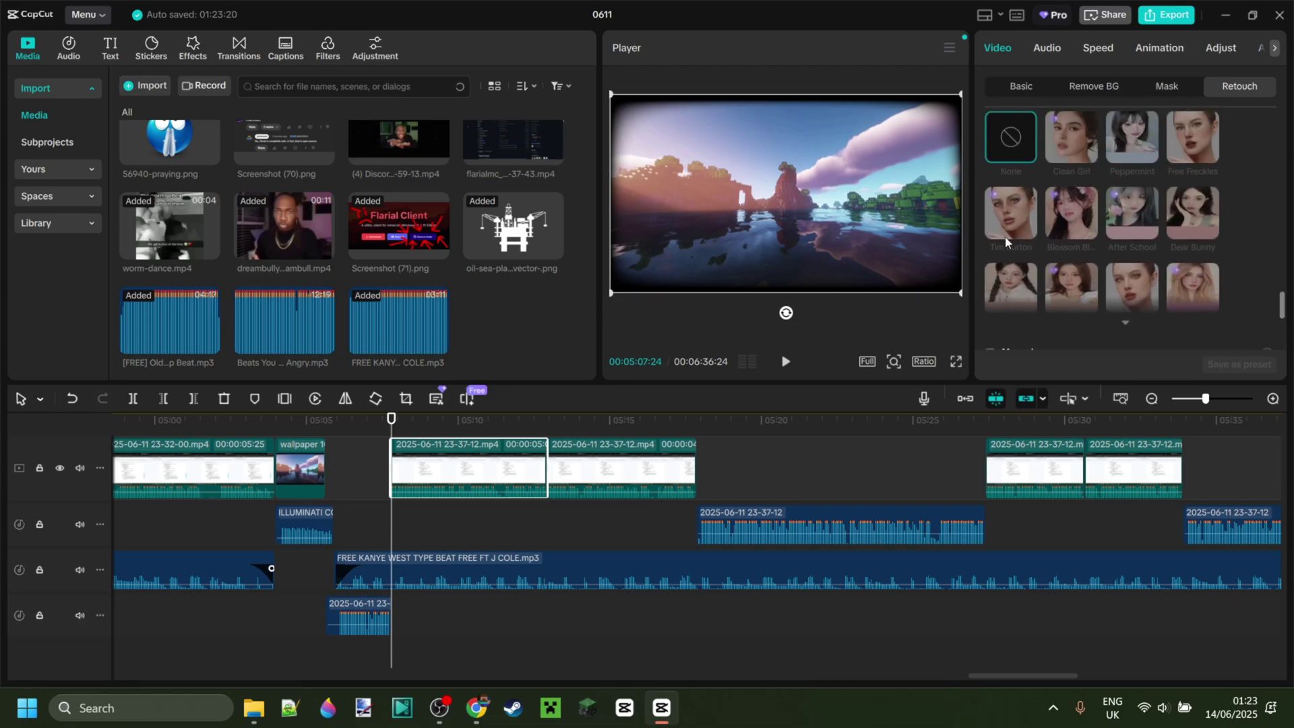
{"action": "scroll", "coordinate": [997, 237], "scroll_direction": "up", "scroll_amount": 5}
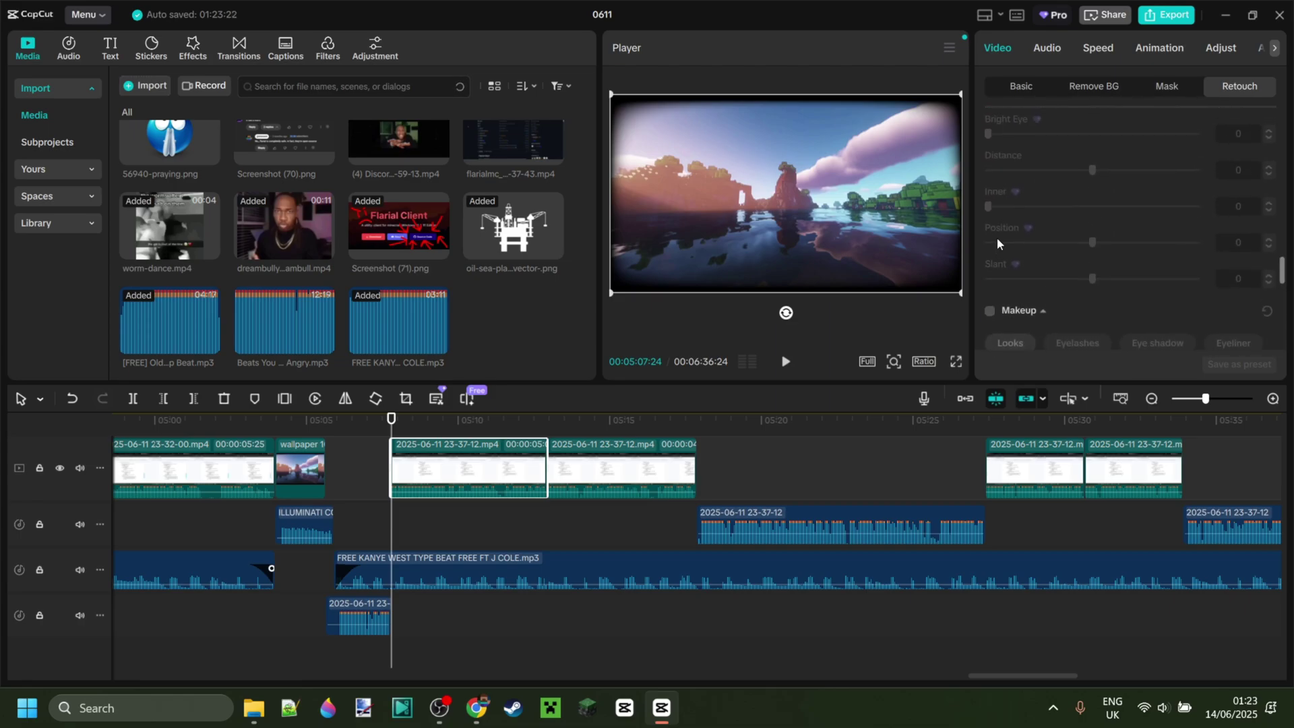
{"action": "scroll", "coordinate": [996, 228], "scroll_direction": "up", "scroll_amount": 4}
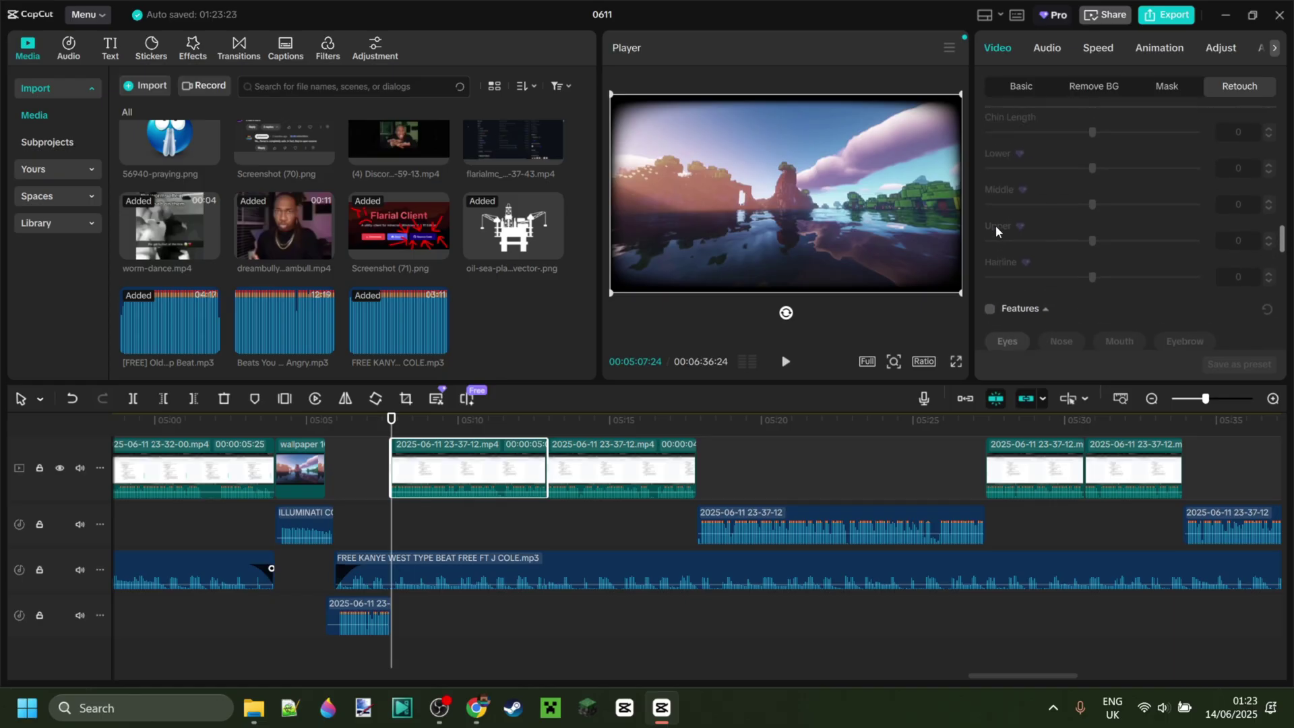
{"action": "scroll", "coordinate": [996, 232], "scroll_direction": "up", "scroll_amount": 5}
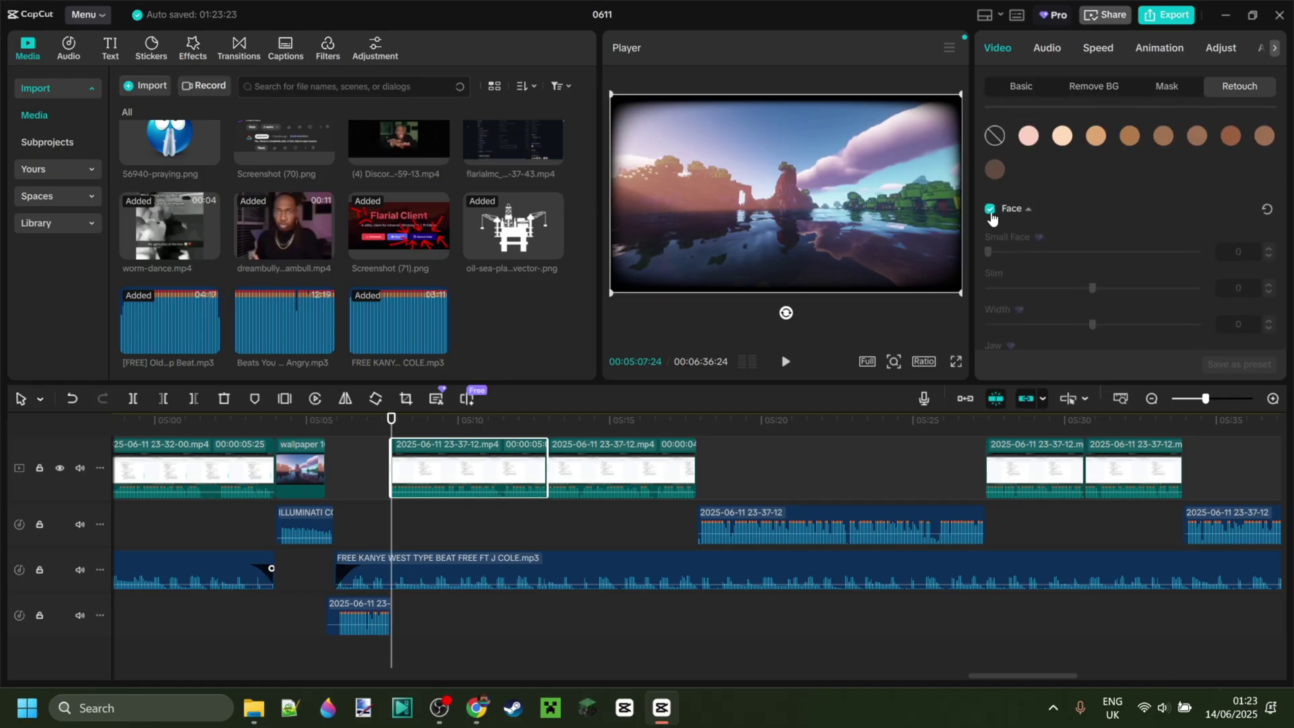
{"action": "scroll", "coordinate": [1004, 216], "scroll_direction": "up", "scroll_amount": 5}
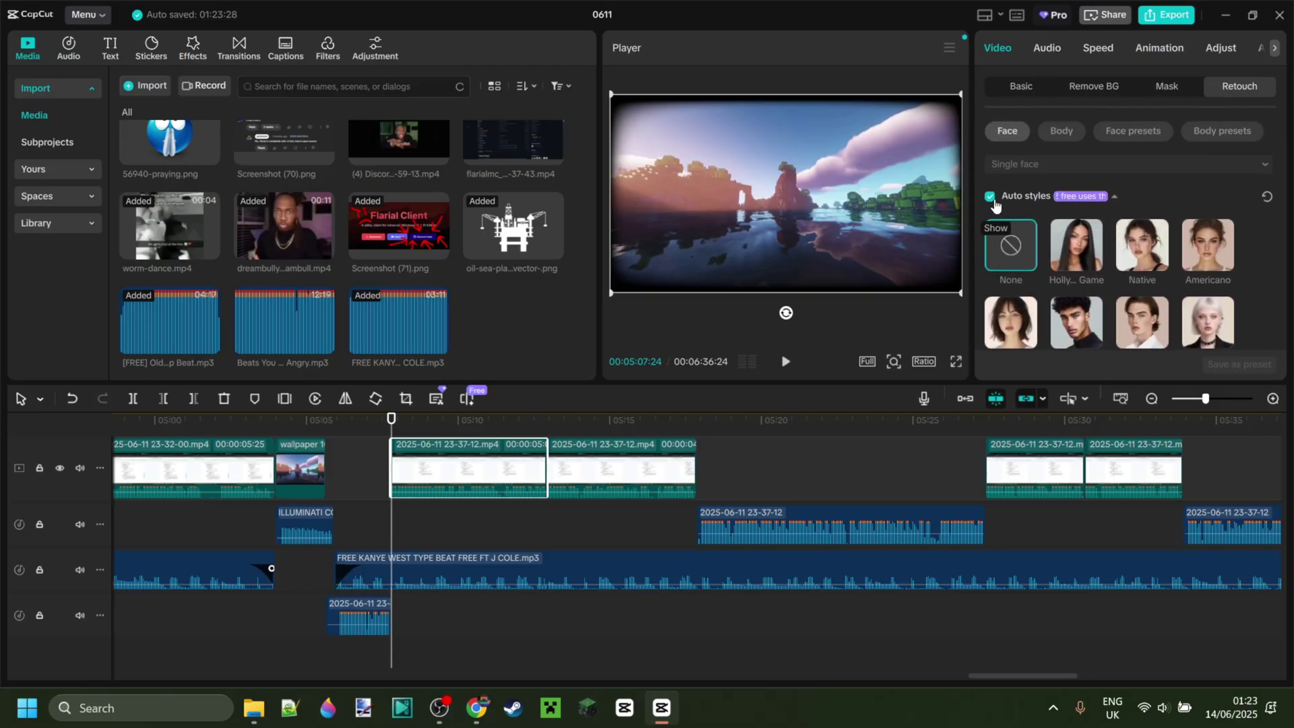
Turn off Auto styles and jump to the 05:30 Manual Dermabrasion clip from the export notice
{"action": "left_click", "coordinate": [989, 196]}
{"action": "left_click", "coordinate": [1163, 22]}
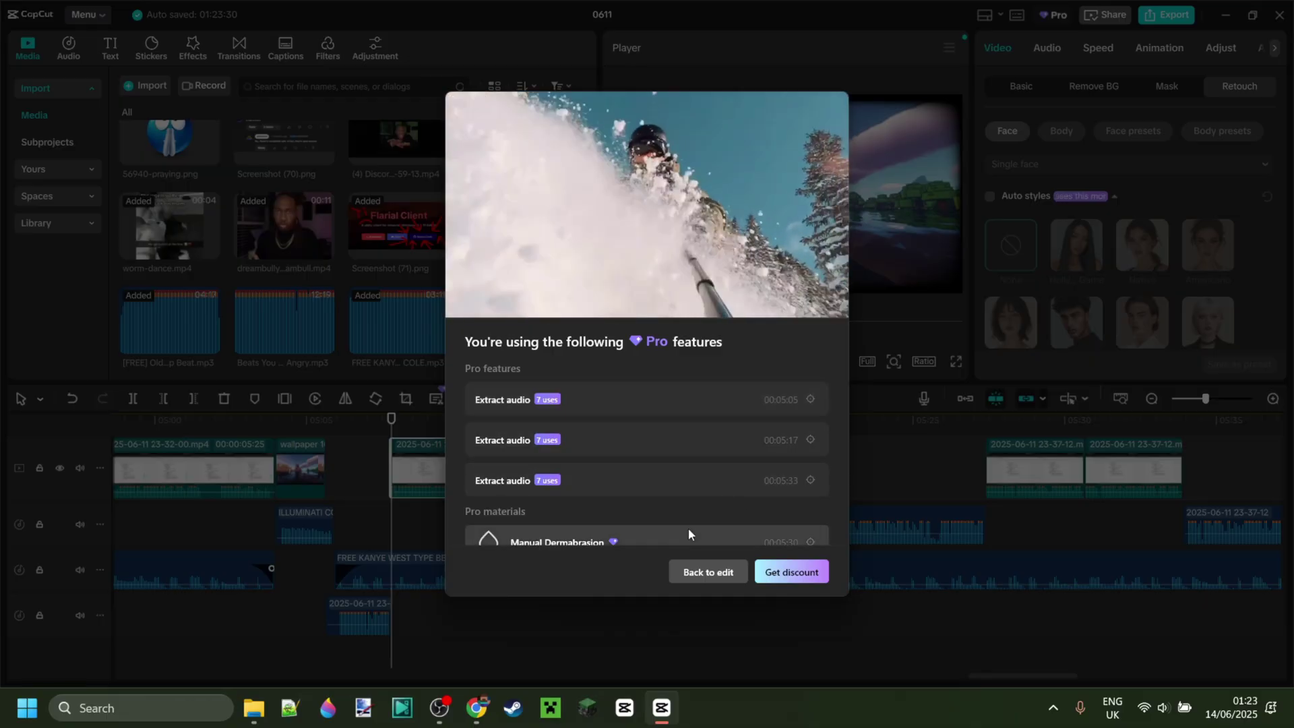
{"action": "left_click", "coordinate": [680, 534]}
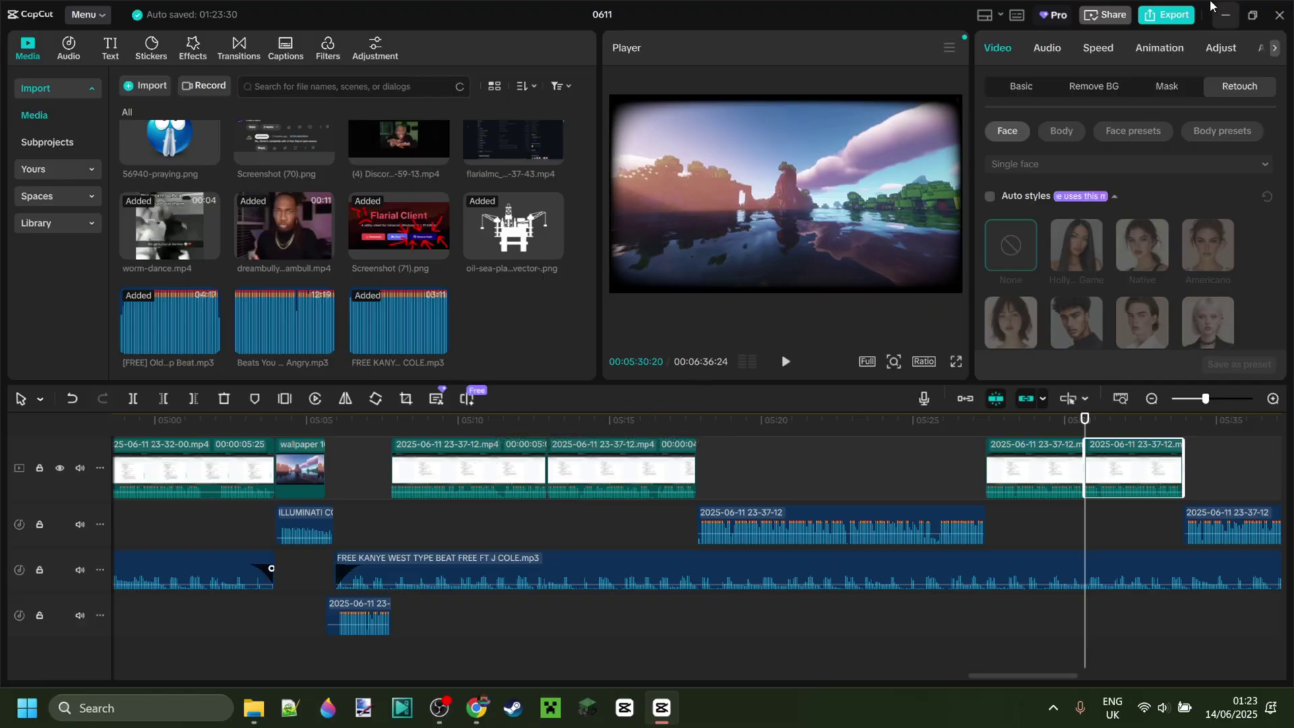
Recheck the export Pro features list, then close it and keep editing
{"action": "left_click", "coordinate": [1167, 14]}
{"action": "scroll", "coordinate": [713, 471], "scroll_direction": "down", "scroll_amount": 5}
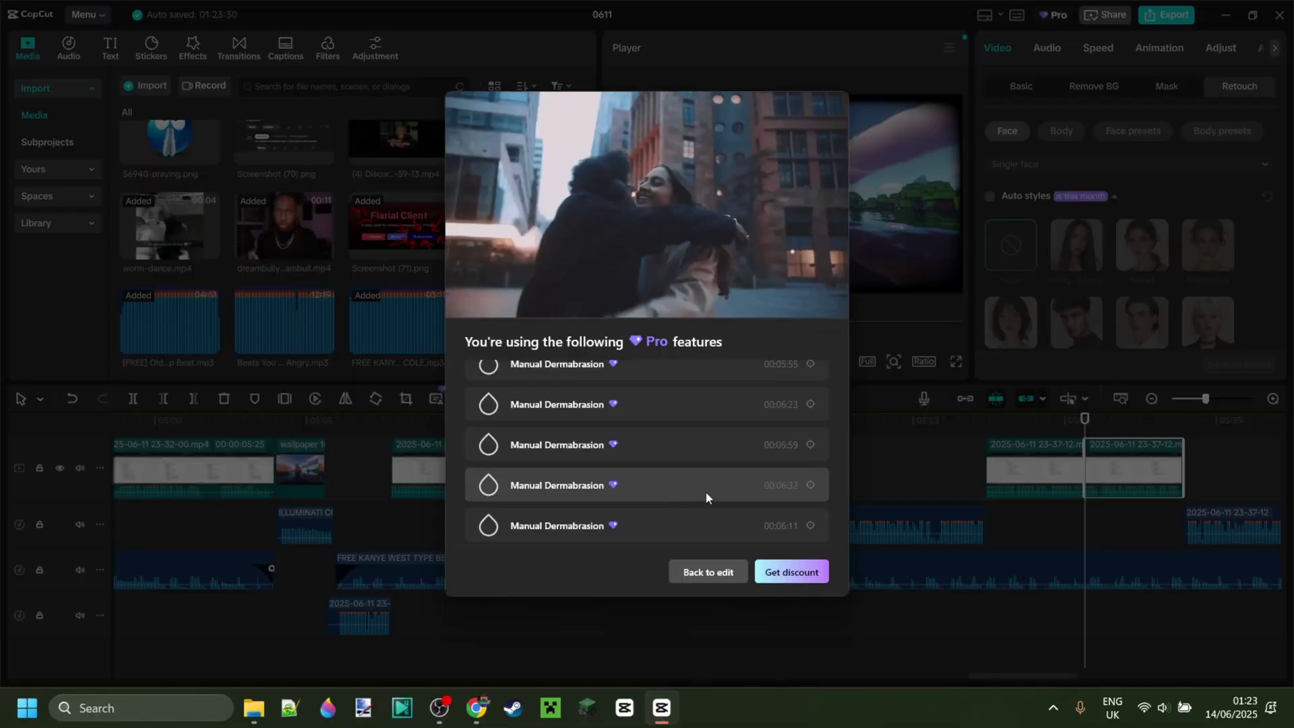
{"action": "scroll", "coordinate": [706, 491], "scroll_direction": "up", "scroll_amount": 3}
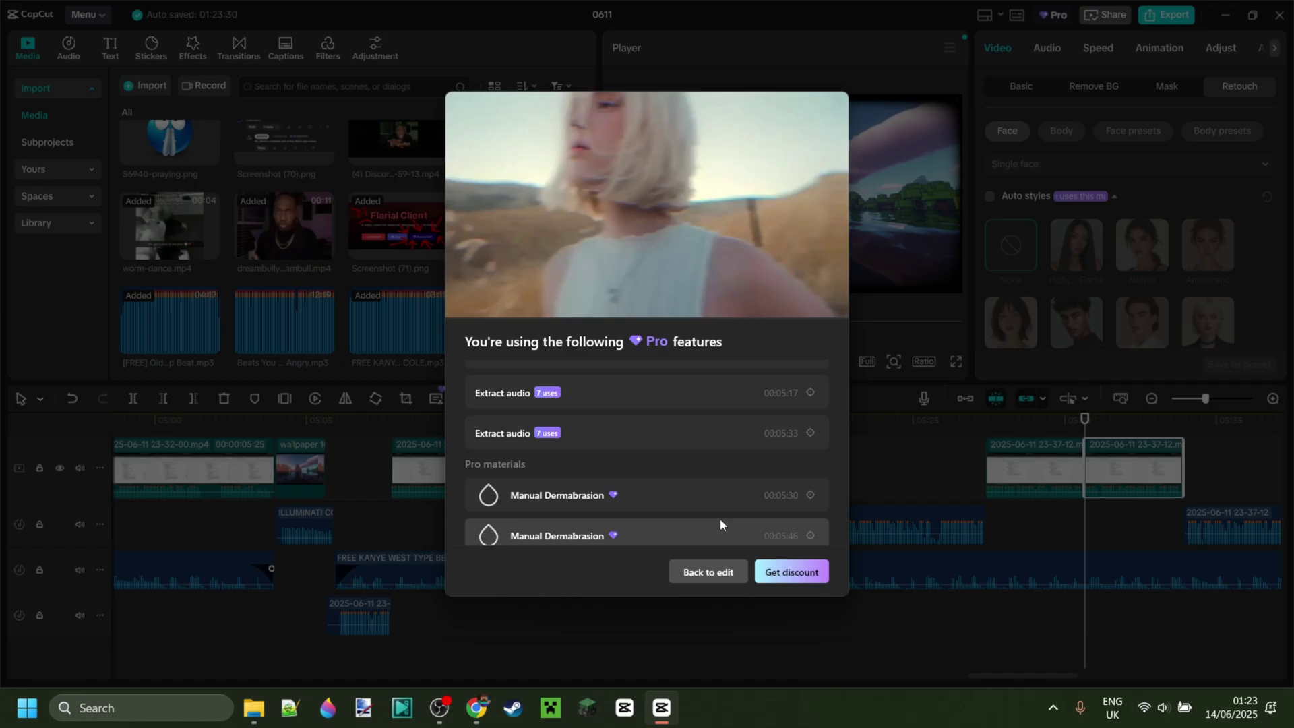
{"action": "left_click", "coordinate": [717, 500]}
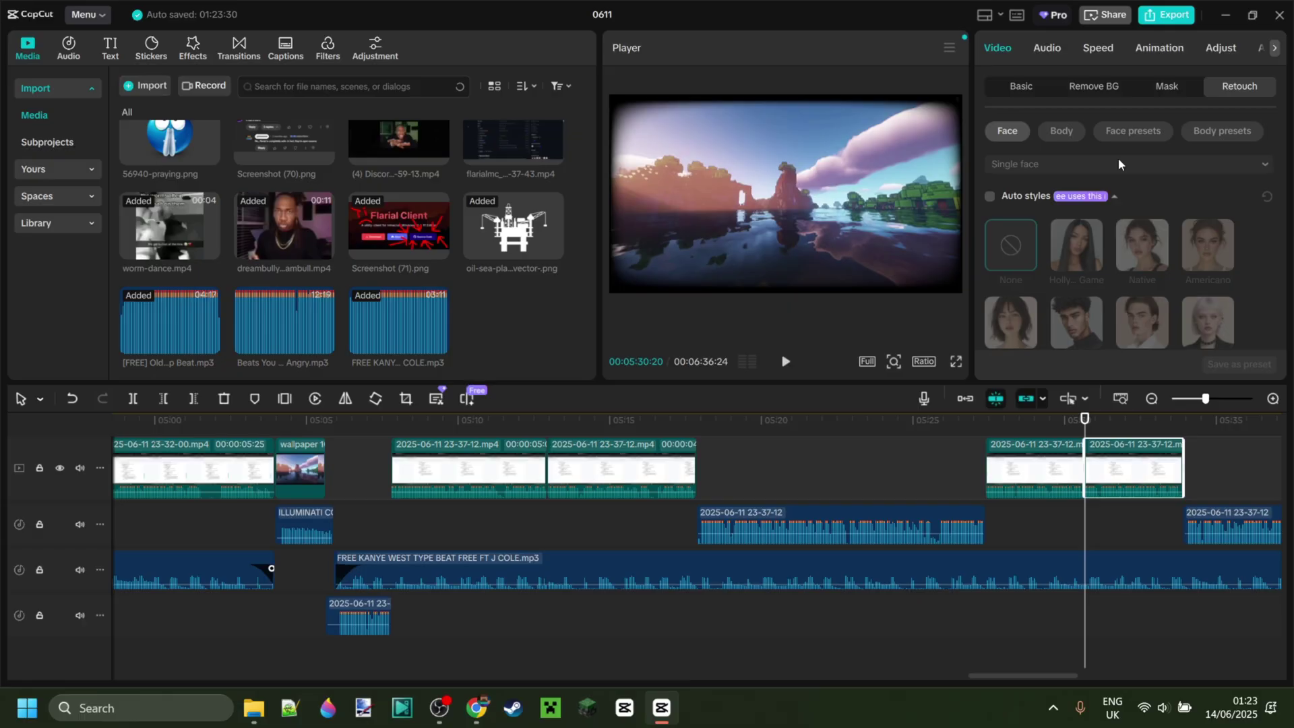
{"action": "left_click", "coordinate": [1060, 16]}
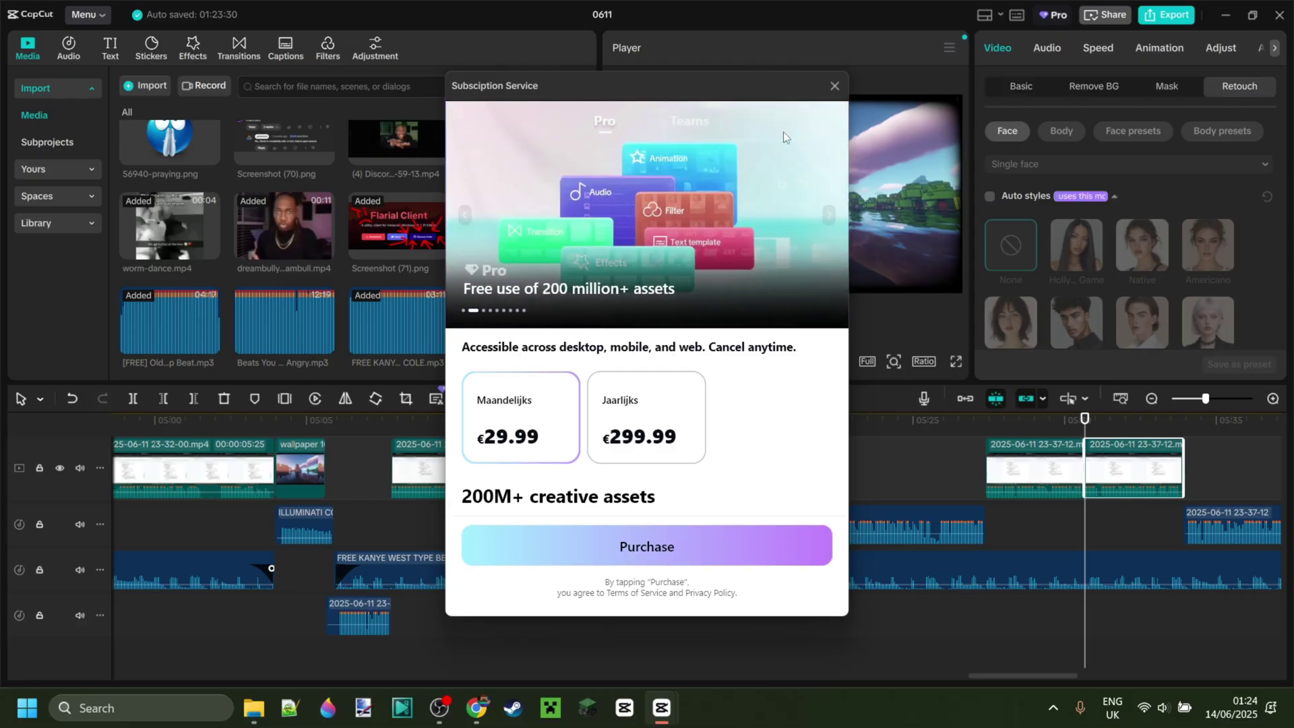
{"action": "left_click", "coordinate": [835, 87]}
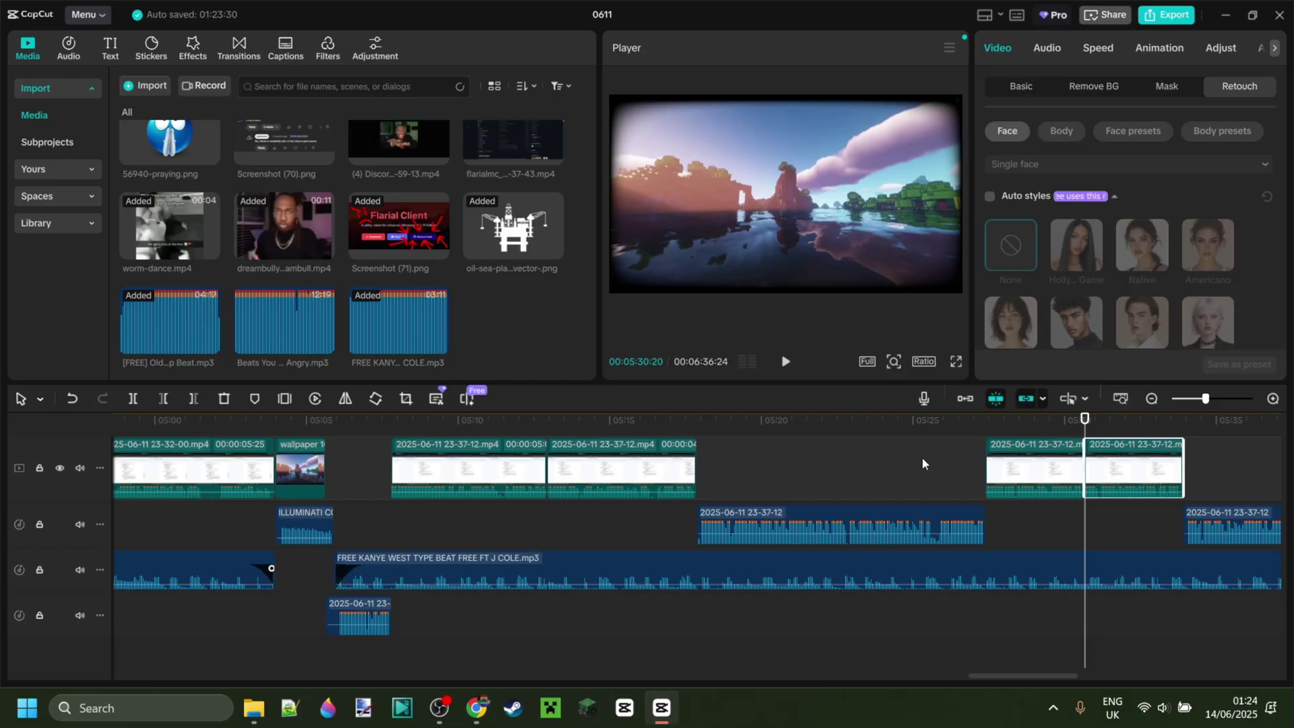
{"action": "scroll", "coordinate": [728, 495], "scroll_direction": "down", "scroll_amount": 3, "text": "ctrl"}
{"action": "scroll", "coordinate": [730, 495], "scroll_direction": "down", "scroll_amount": 4, "text": "ctrl"}
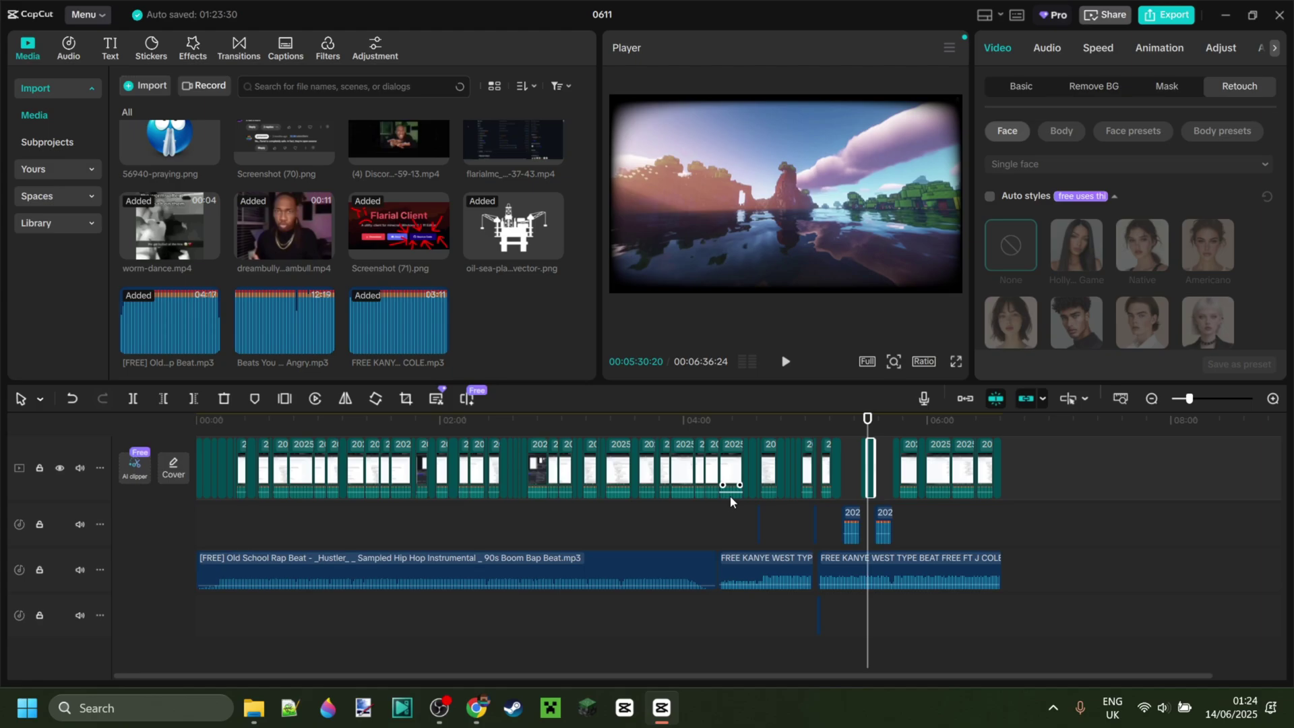
{"action": "scroll", "coordinate": [803, 500], "scroll_direction": "up", "scroll_amount": 3}
{"action": "scroll", "coordinate": [808, 495], "scroll_direction": "down", "scroll_amount": 4}
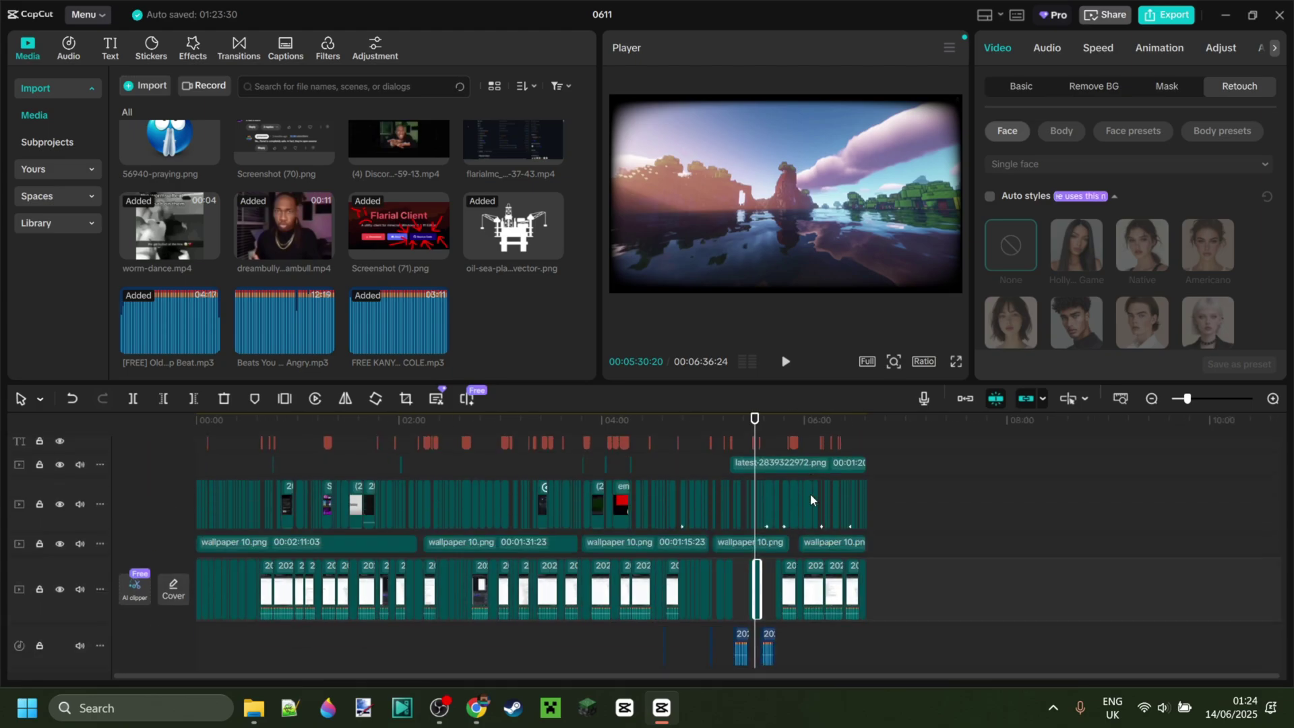
{"action": "scroll", "coordinate": [876, 506], "scroll_direction": "up", "scroll_amount": 4, "text": "ctrl"}
{"action": "scroll", "coordinate": [934, 512], "scroll_direction": "up", "scroll_amount": 2, "text": "ctrl"}
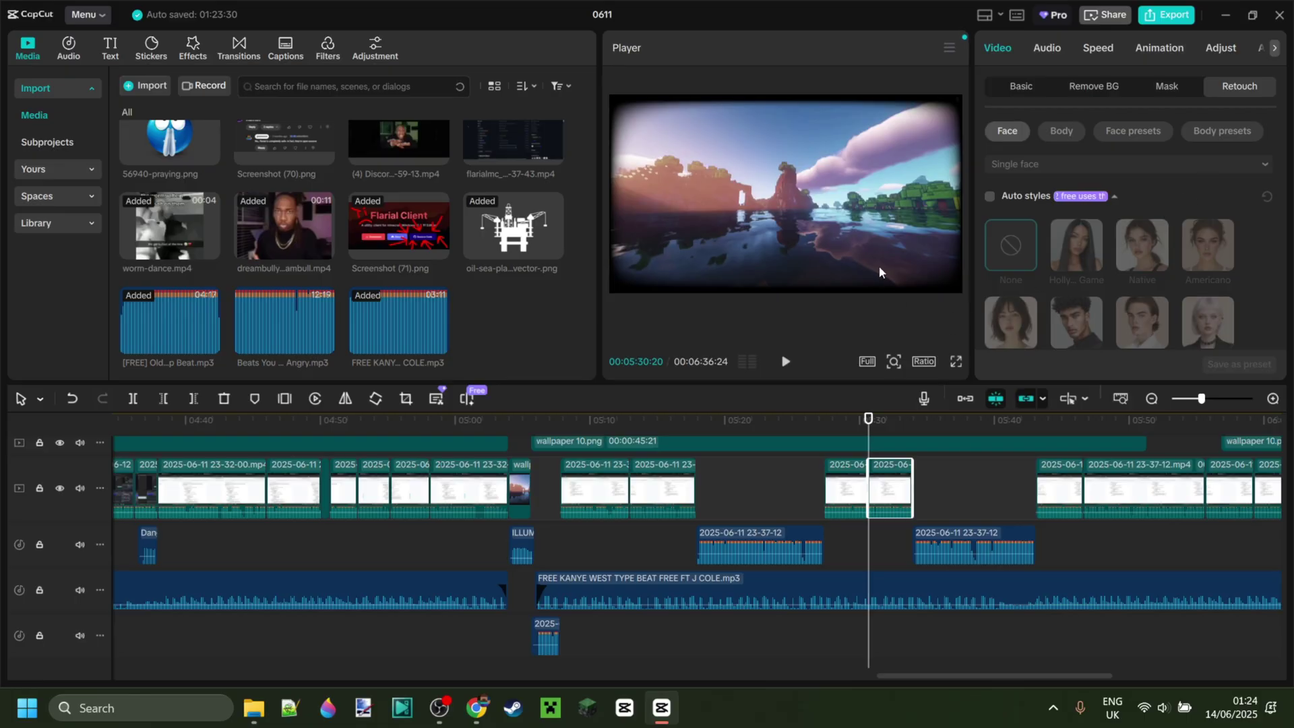
Play the preview full screen and pause at 05:31:28 on the comment overlay
{"action": "left_click", "coordinate": [955, 361]}
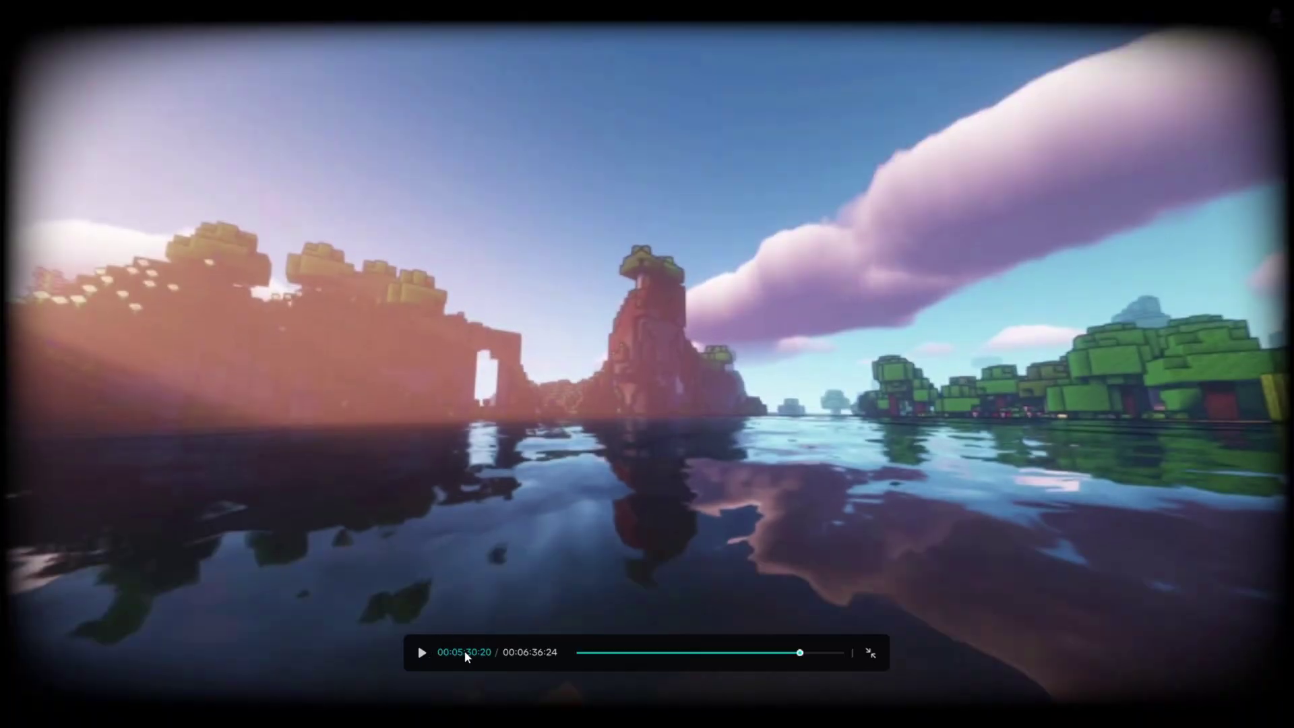
{"action": "left_click", "coordinate": [424, 655]}
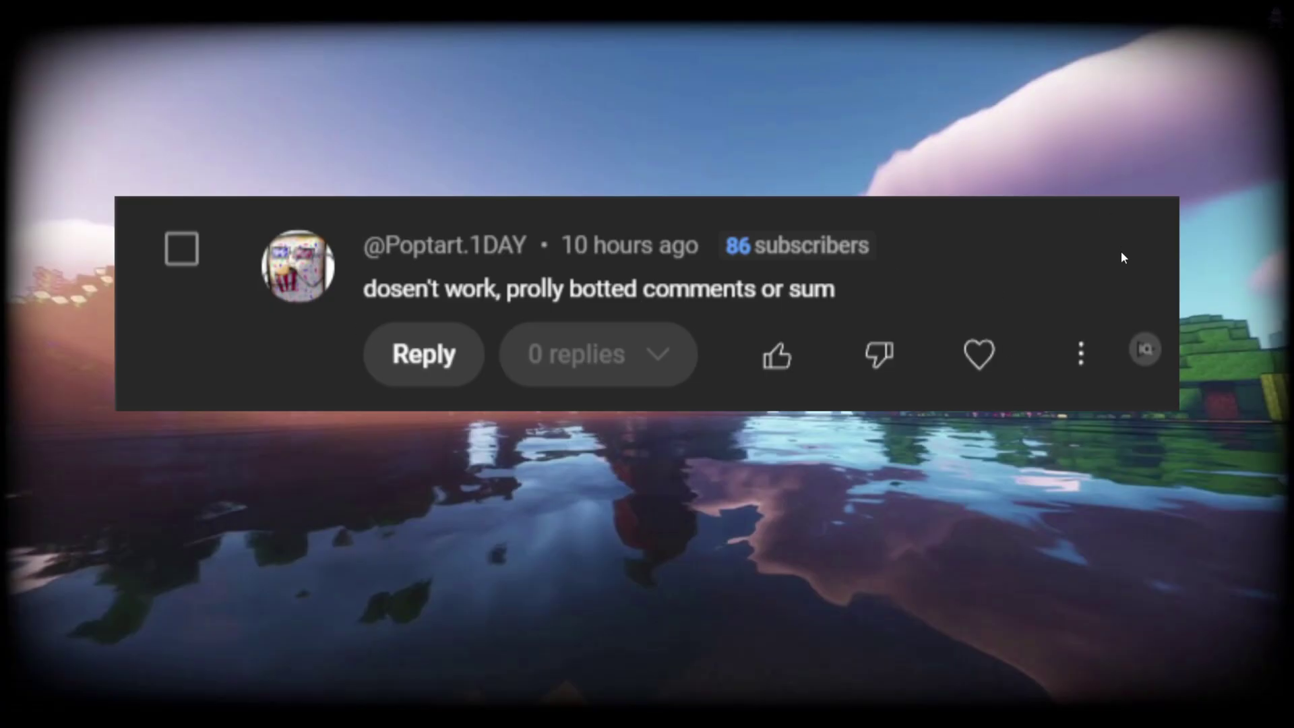
{"action": "left_click", "coordinate": [867, 657]}
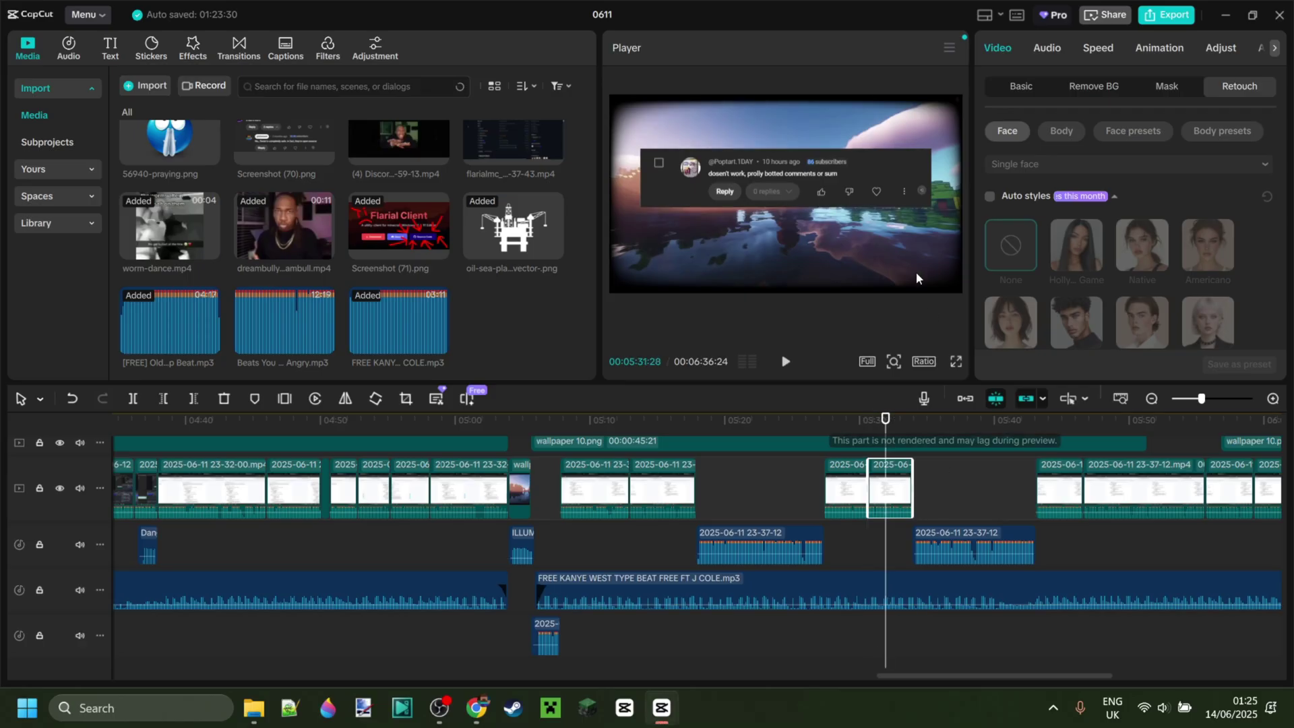